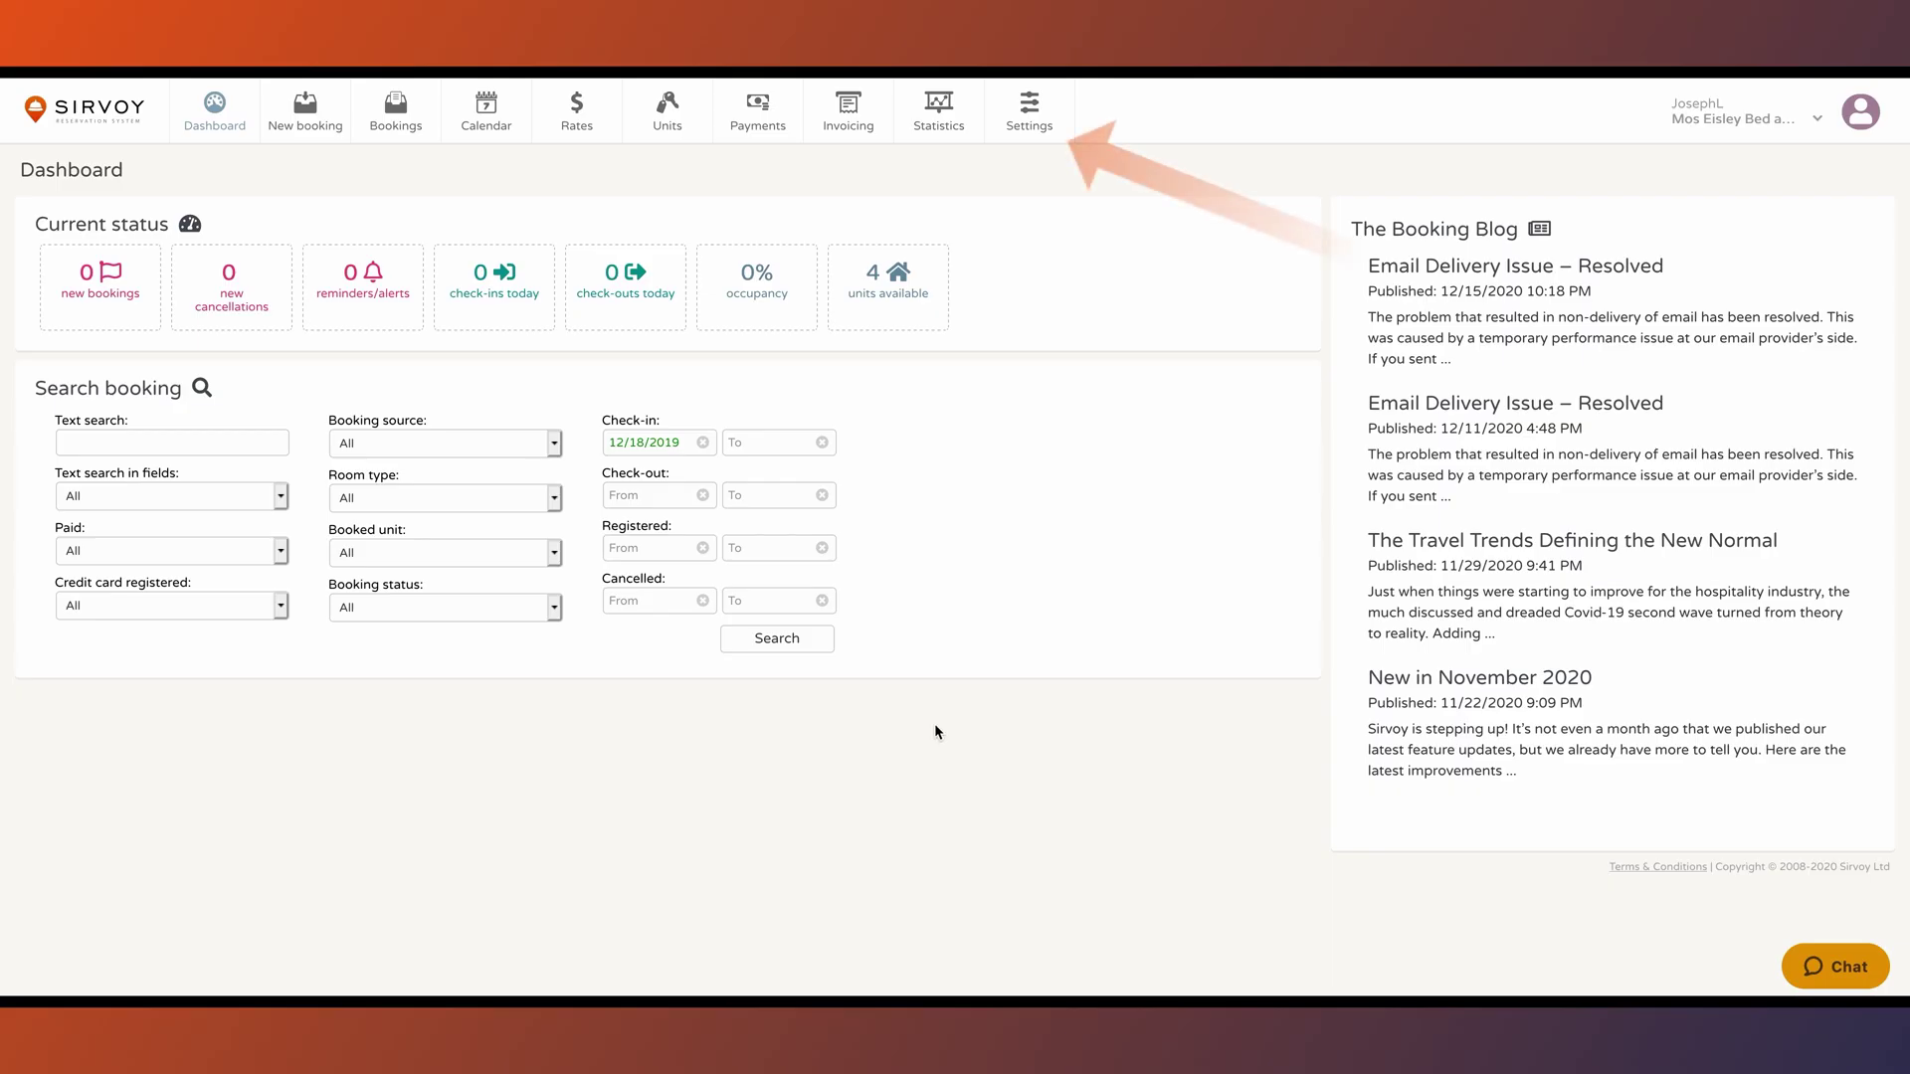
Step: Open Sirvoy's Settings page listing the Double Room and Single Room types
click(1016, 128)
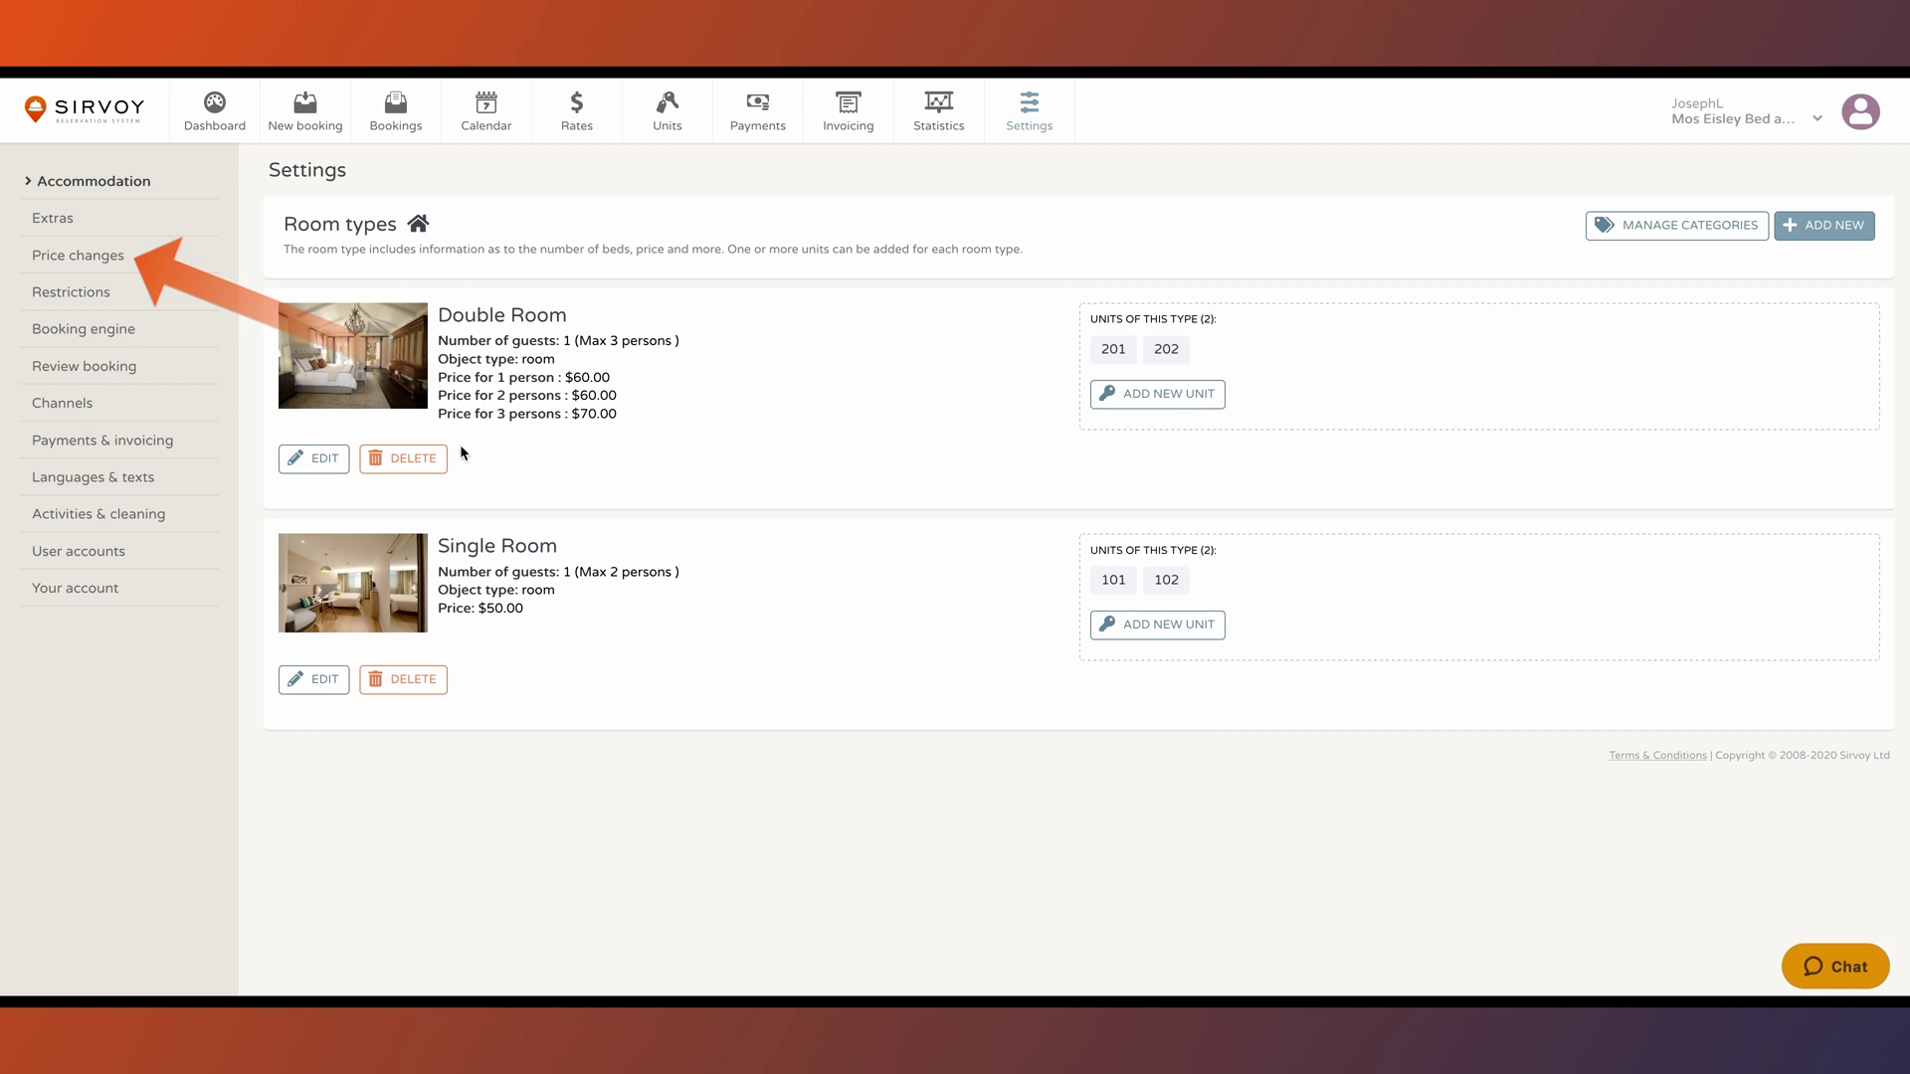
Step: Go to Price changes and start registering a new temporary price change
click(70, 258)
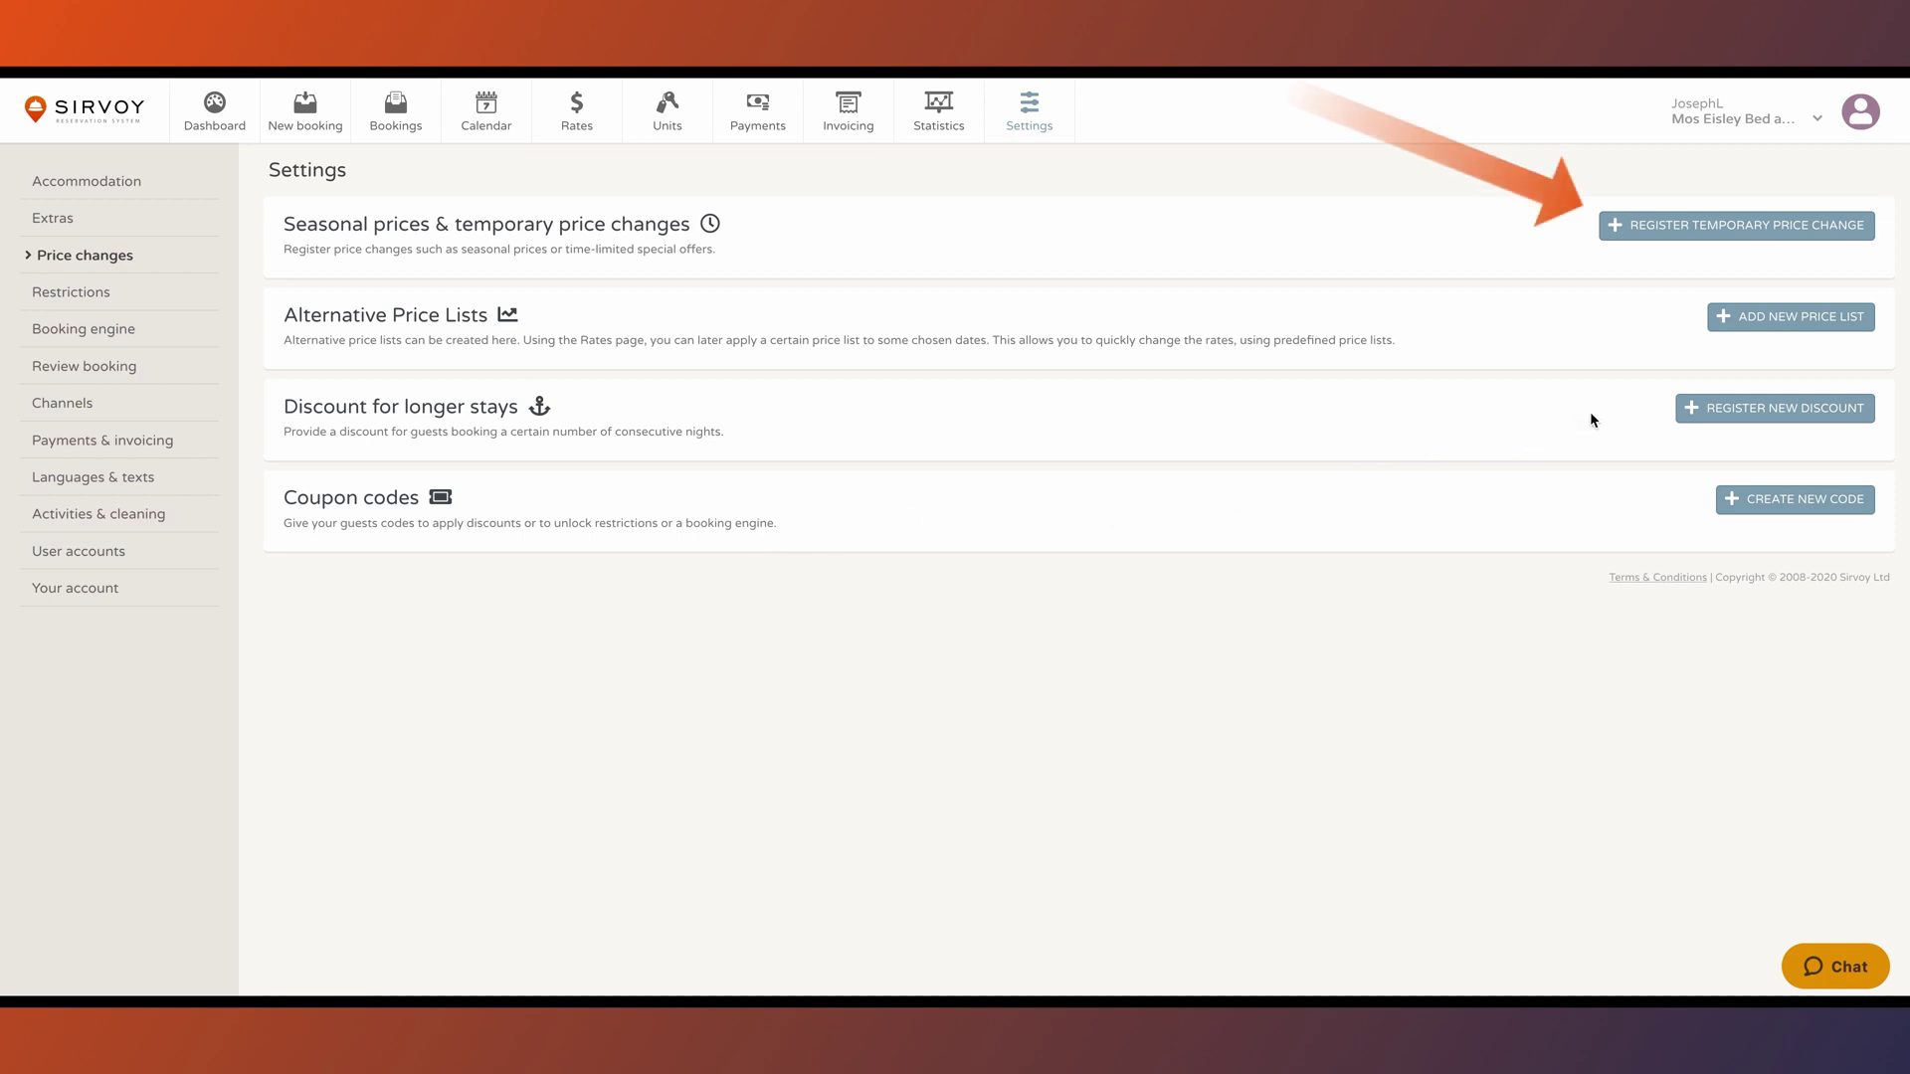
click(1717, 233)
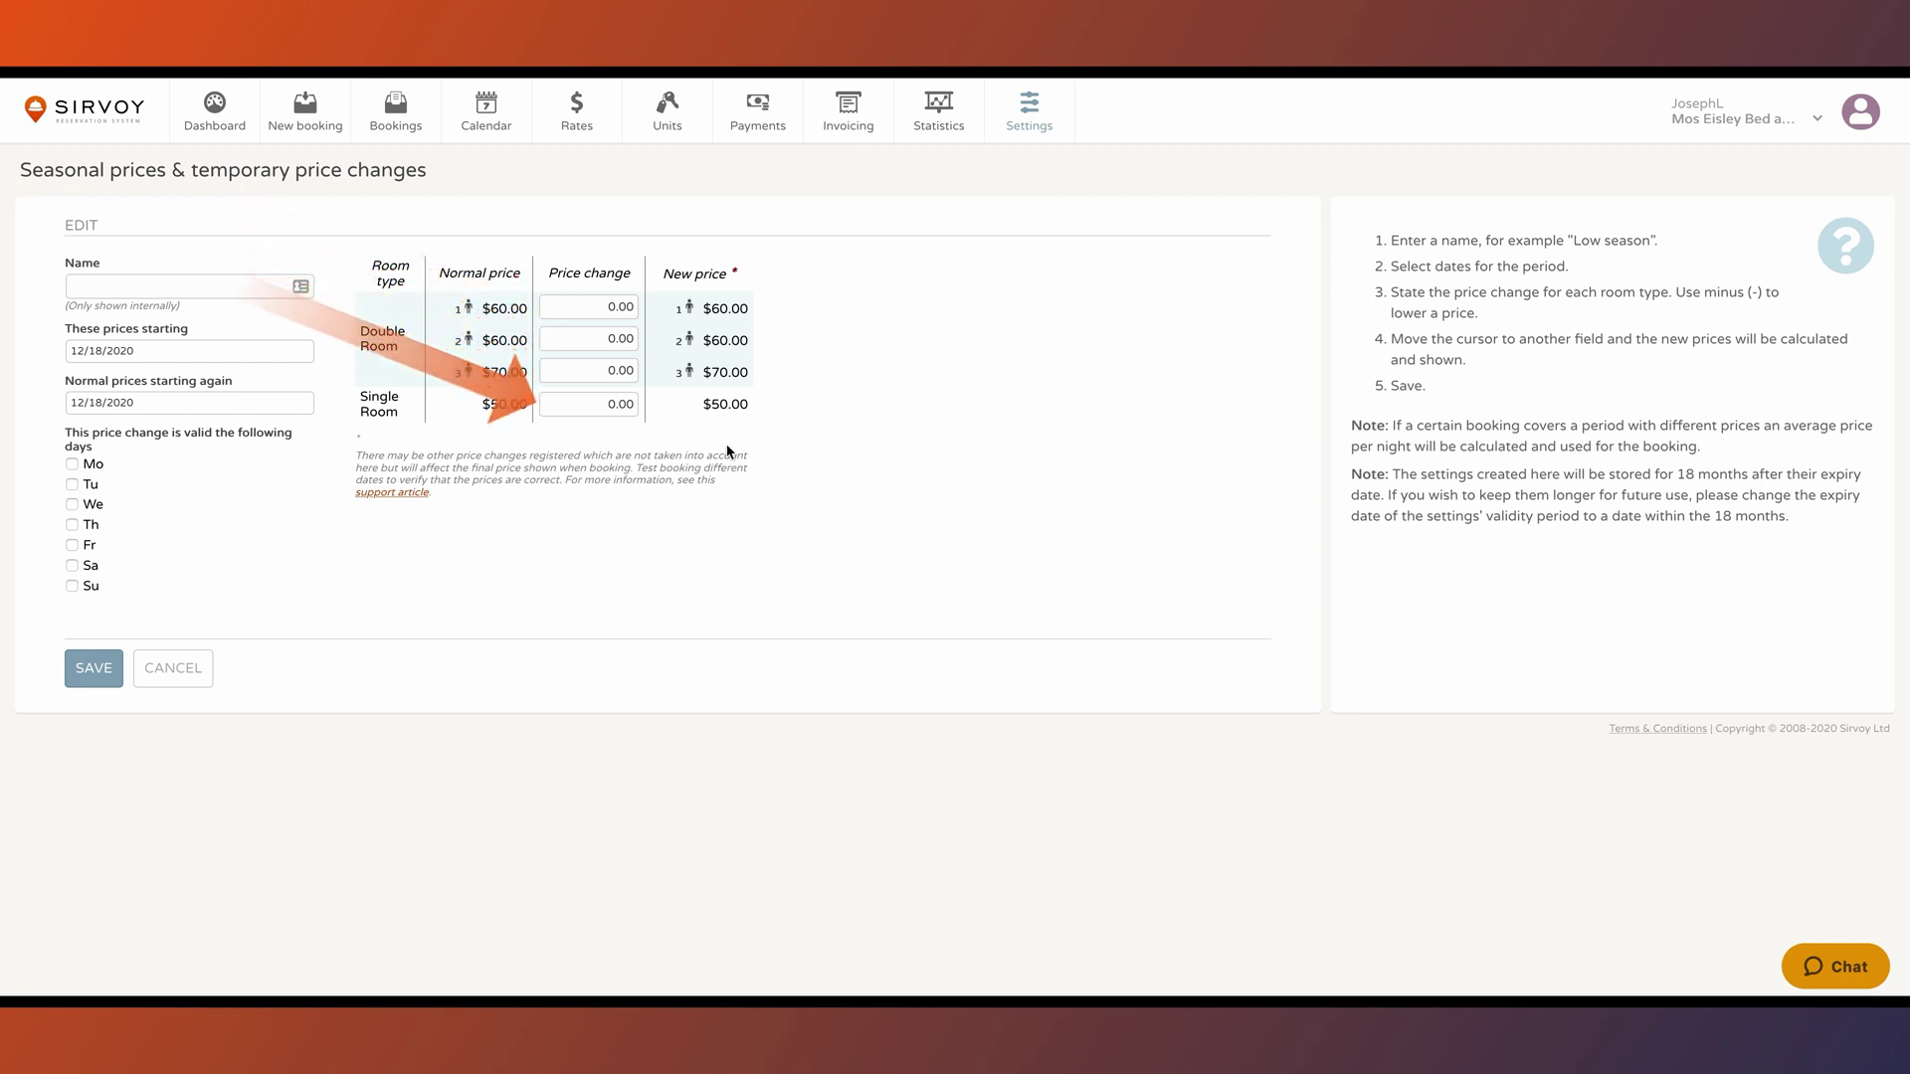
Step: Enter a -10.00 change for the one-, two- and three-guest Double Room and Single Room prices
click(597, 304)
text(10)
key(Tab)
key(Tab)
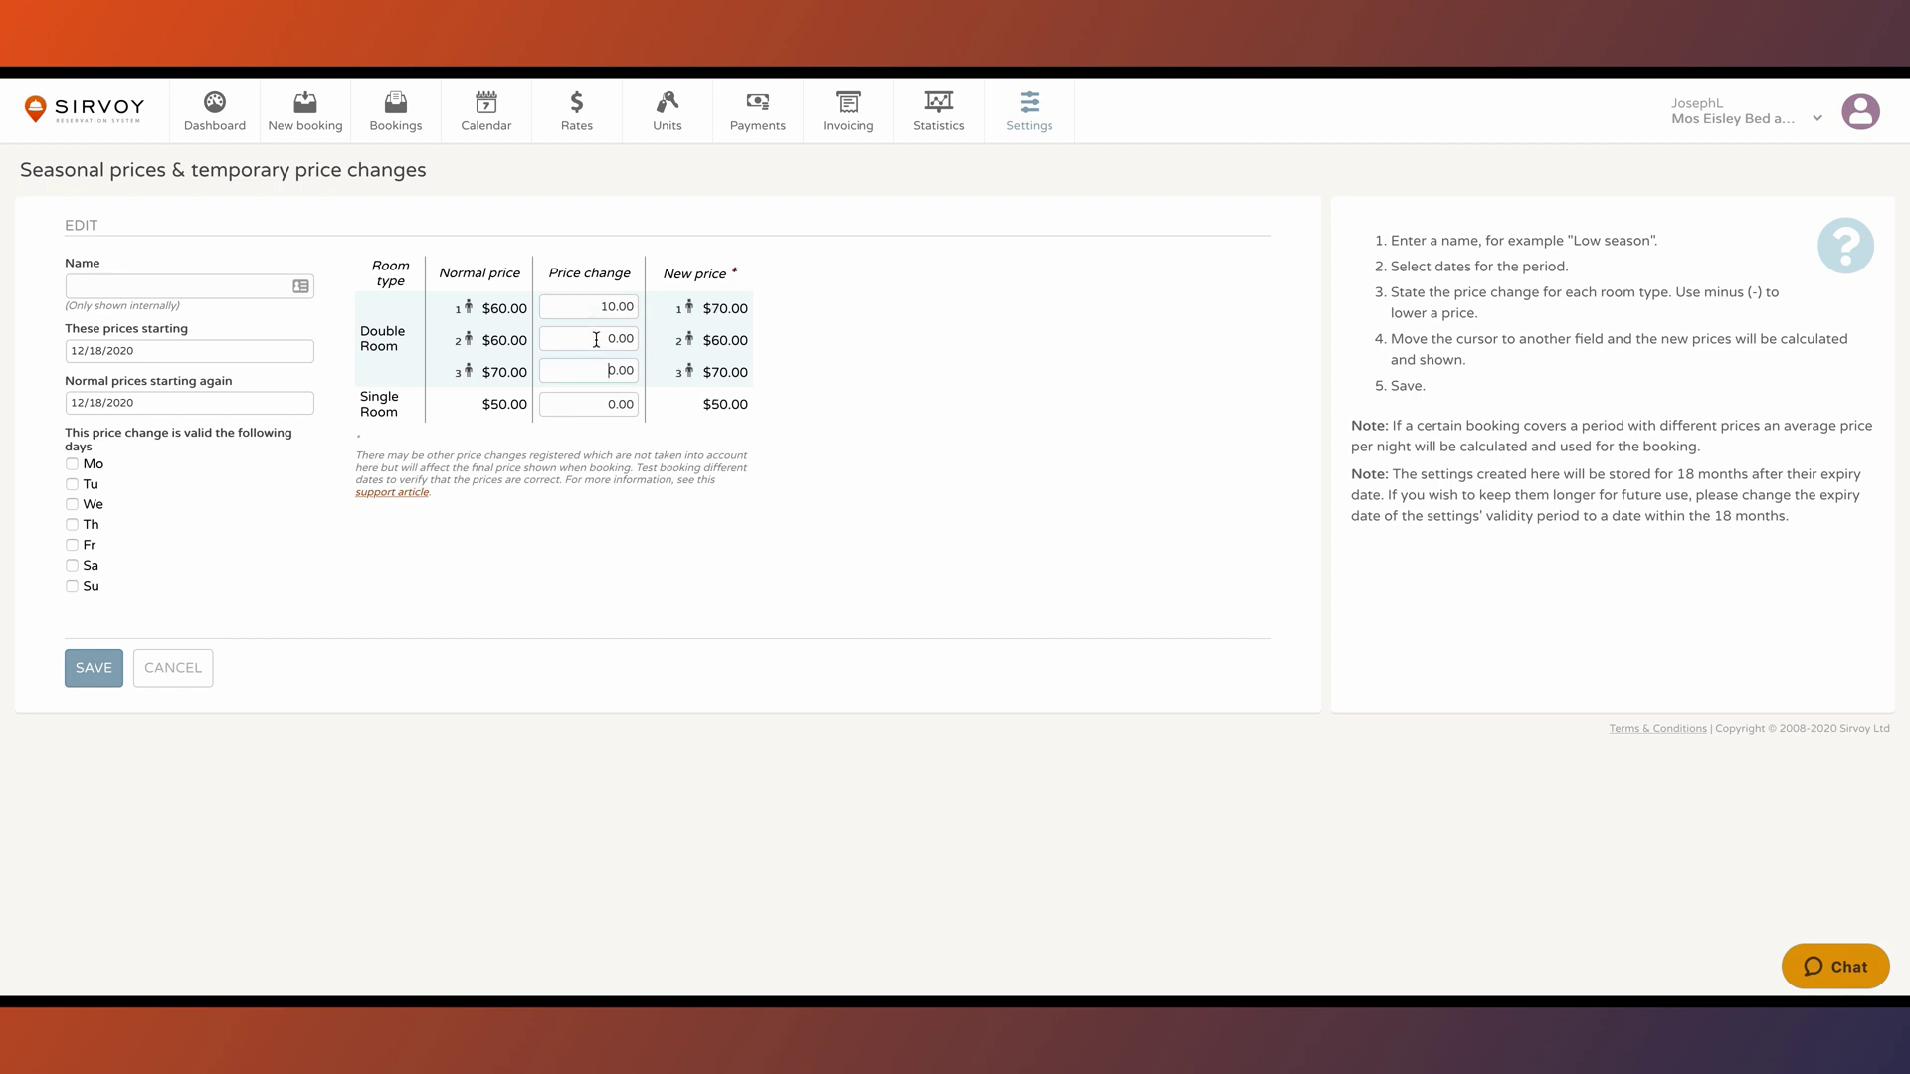
click(593, 372)
text(10)
click(594, 407)
text(10)
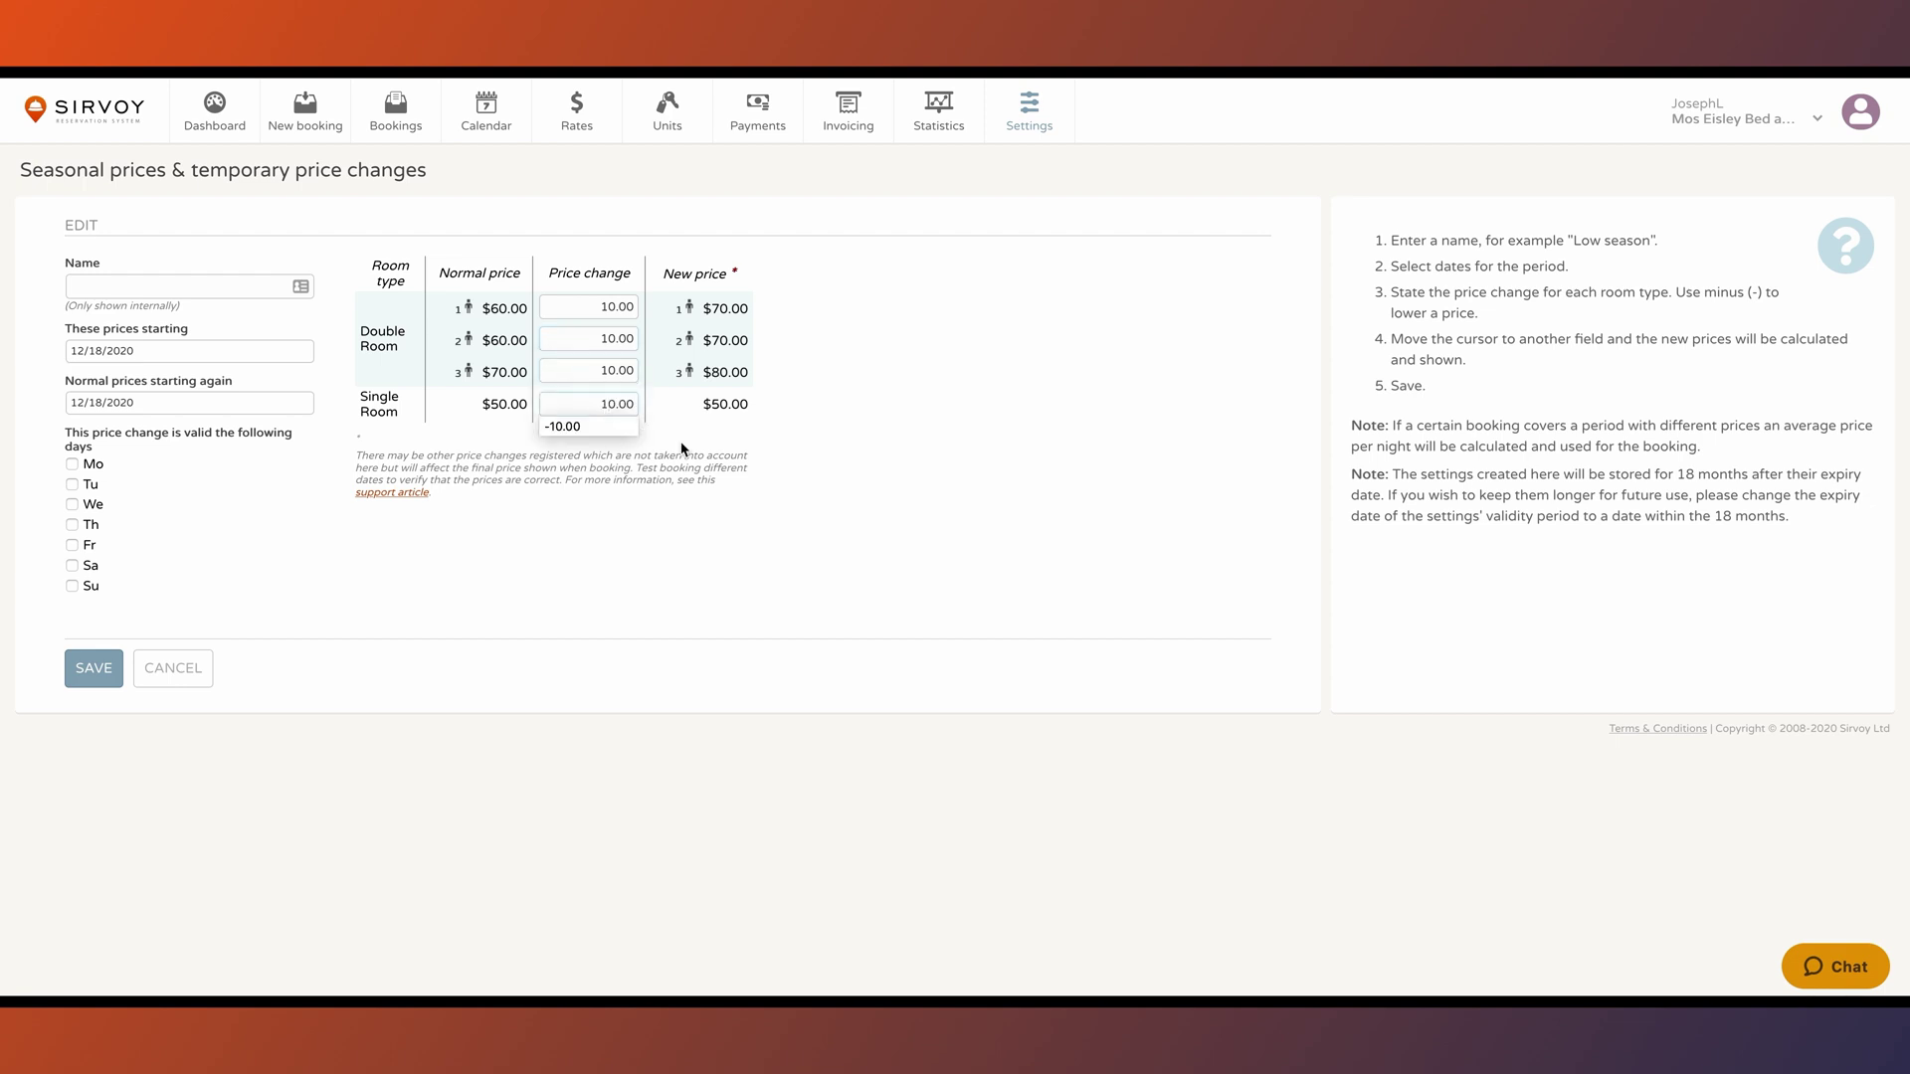
click(713, 448)
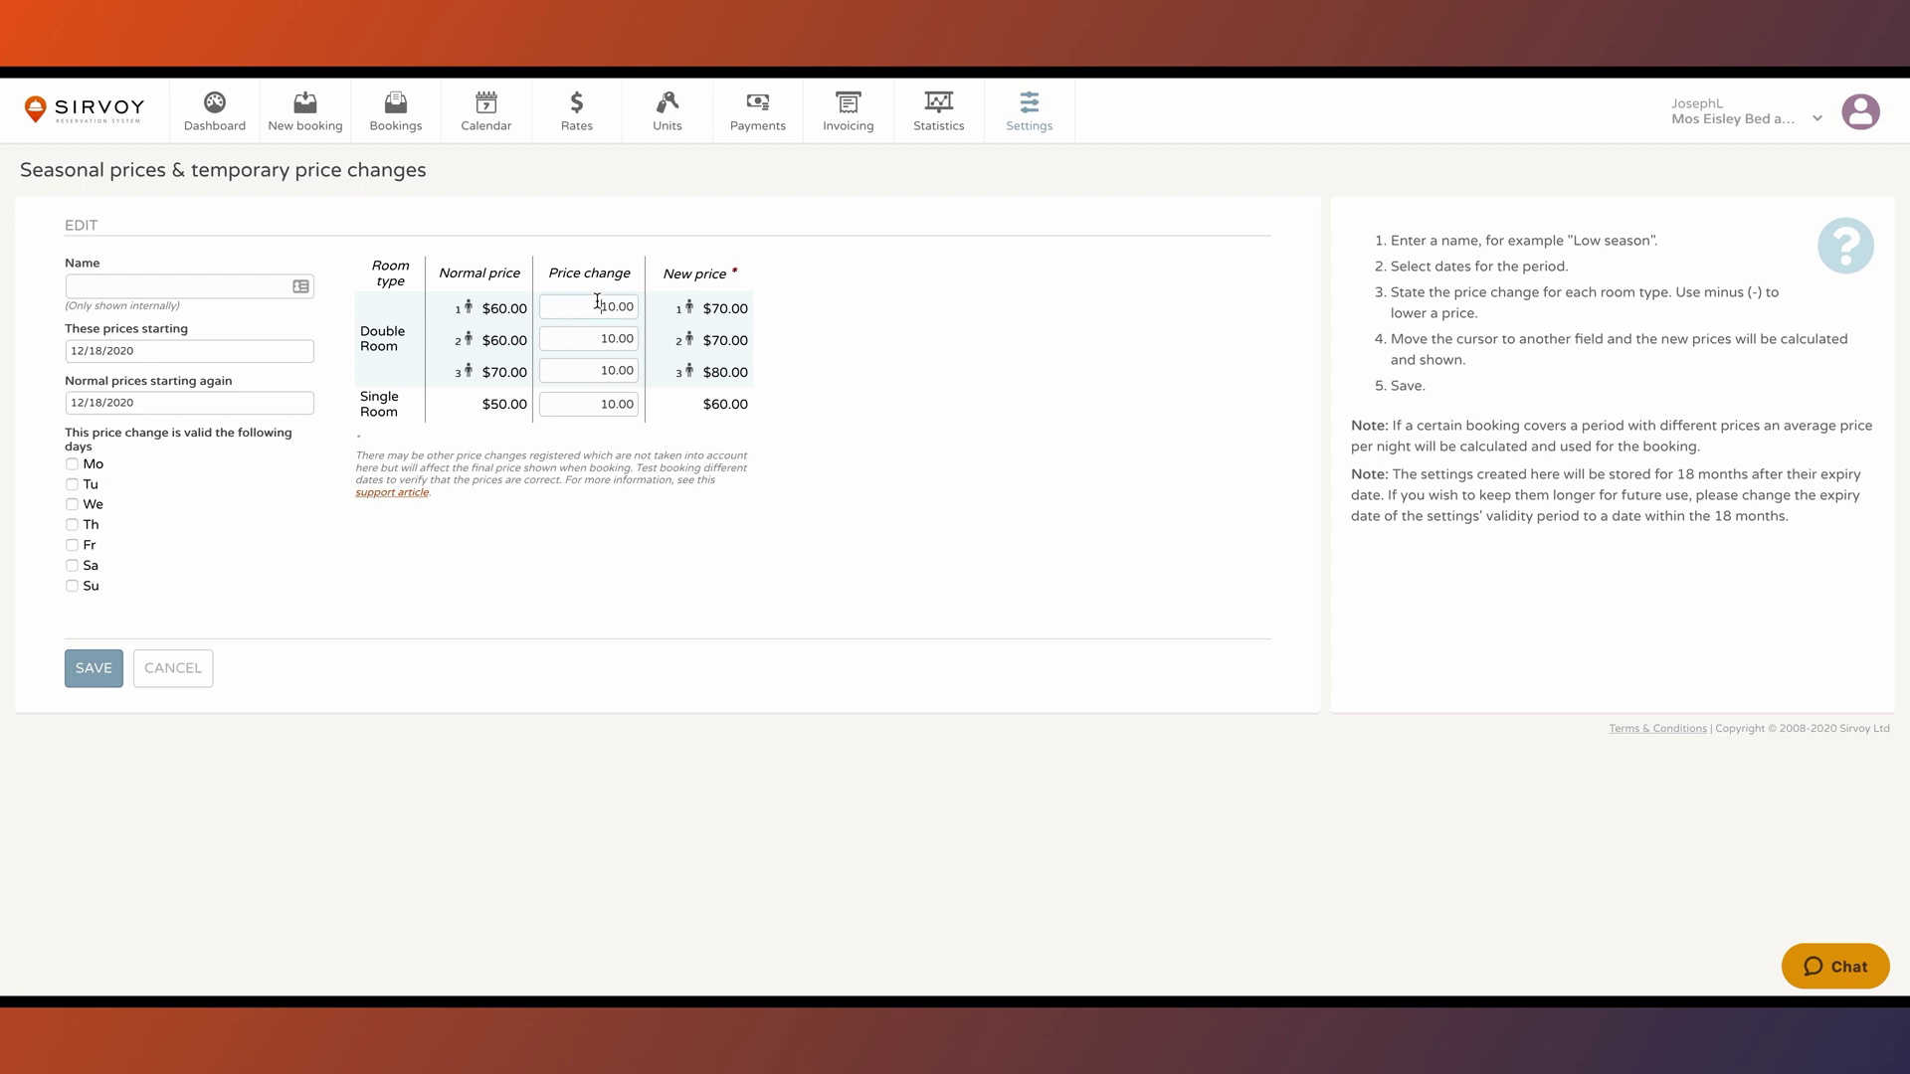
text(-)
click(597, 339)
text(-)
click(584, 372)
text(-)
text(-)
Step: Mark Mo, Tu, We, Th, Fr, Sa and Su as valid days for the price change
click(71, 565)
click(72, 545)
click(73, 505)
click(71, 464)
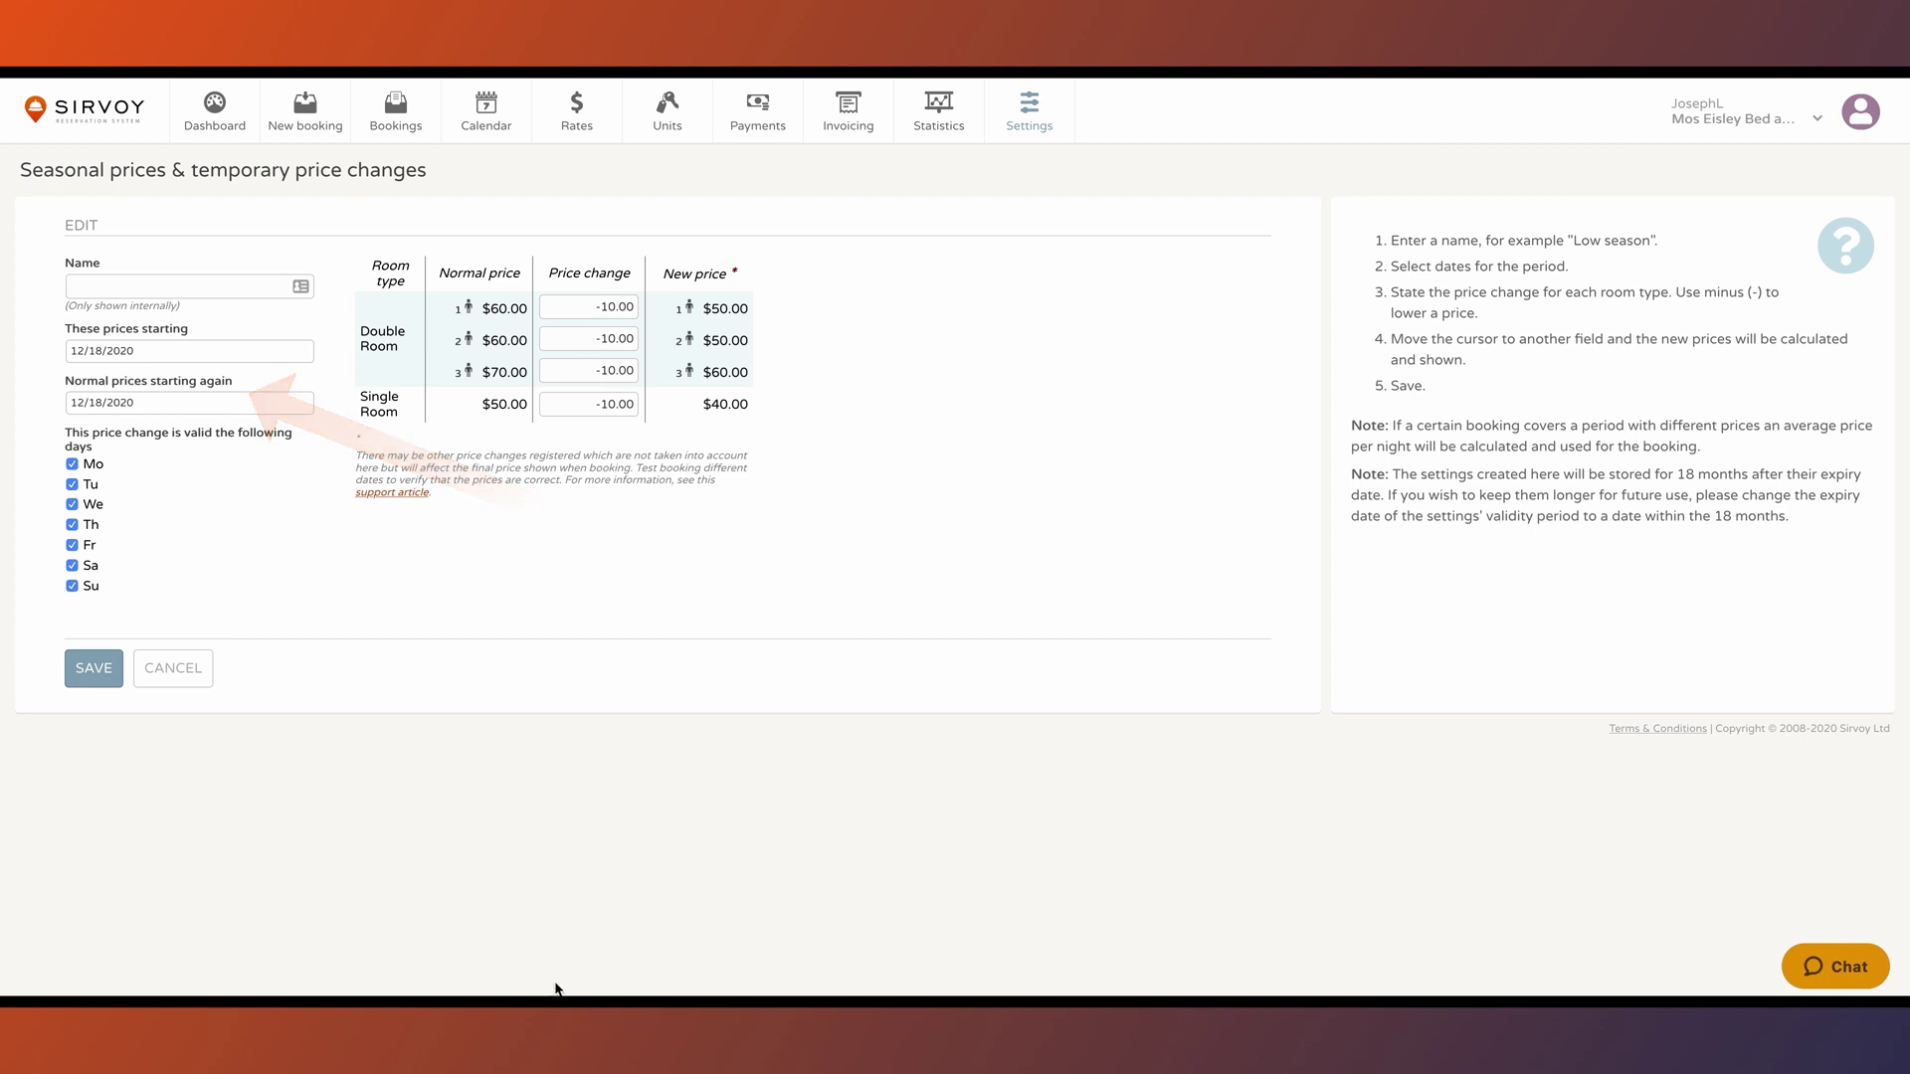
Step: Set the price change period from 02/01/2021 to 03/01/2021
click(141, 353)
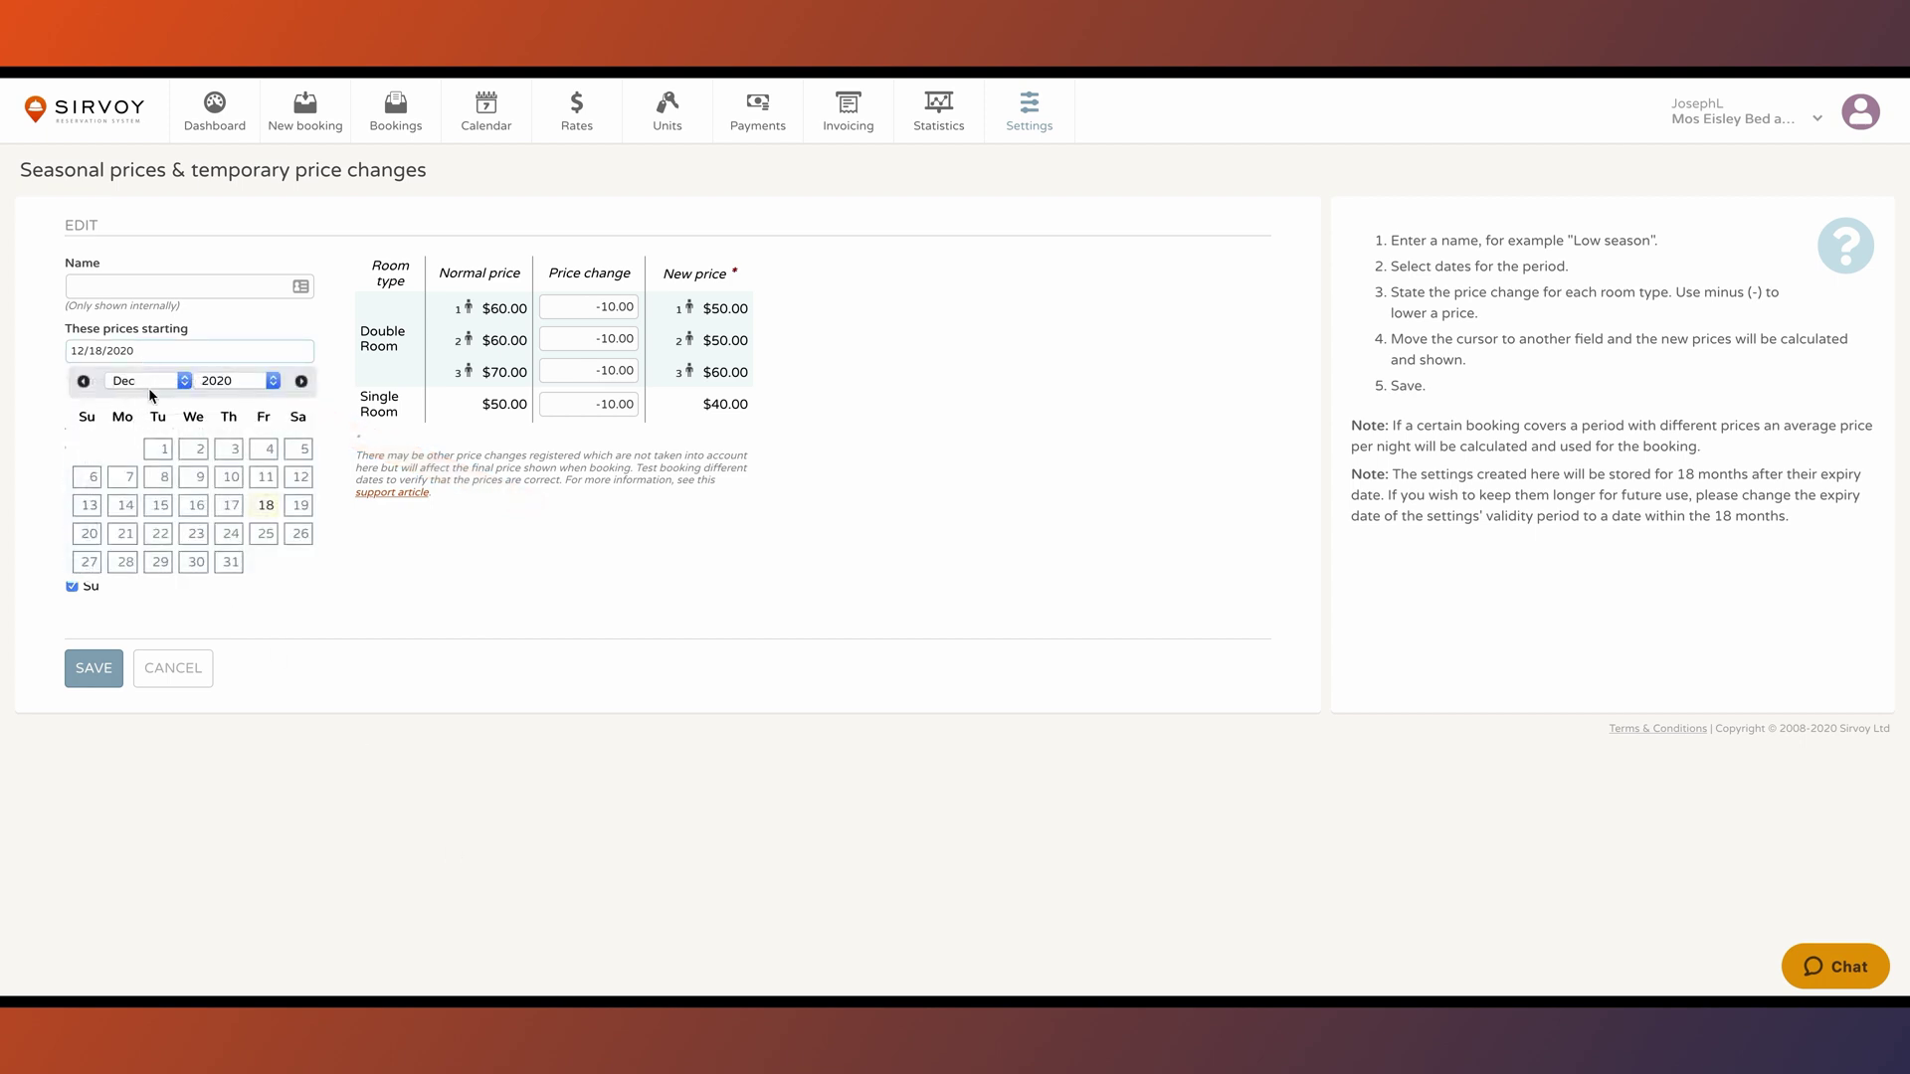
click(147, 238)
click(236, 380)
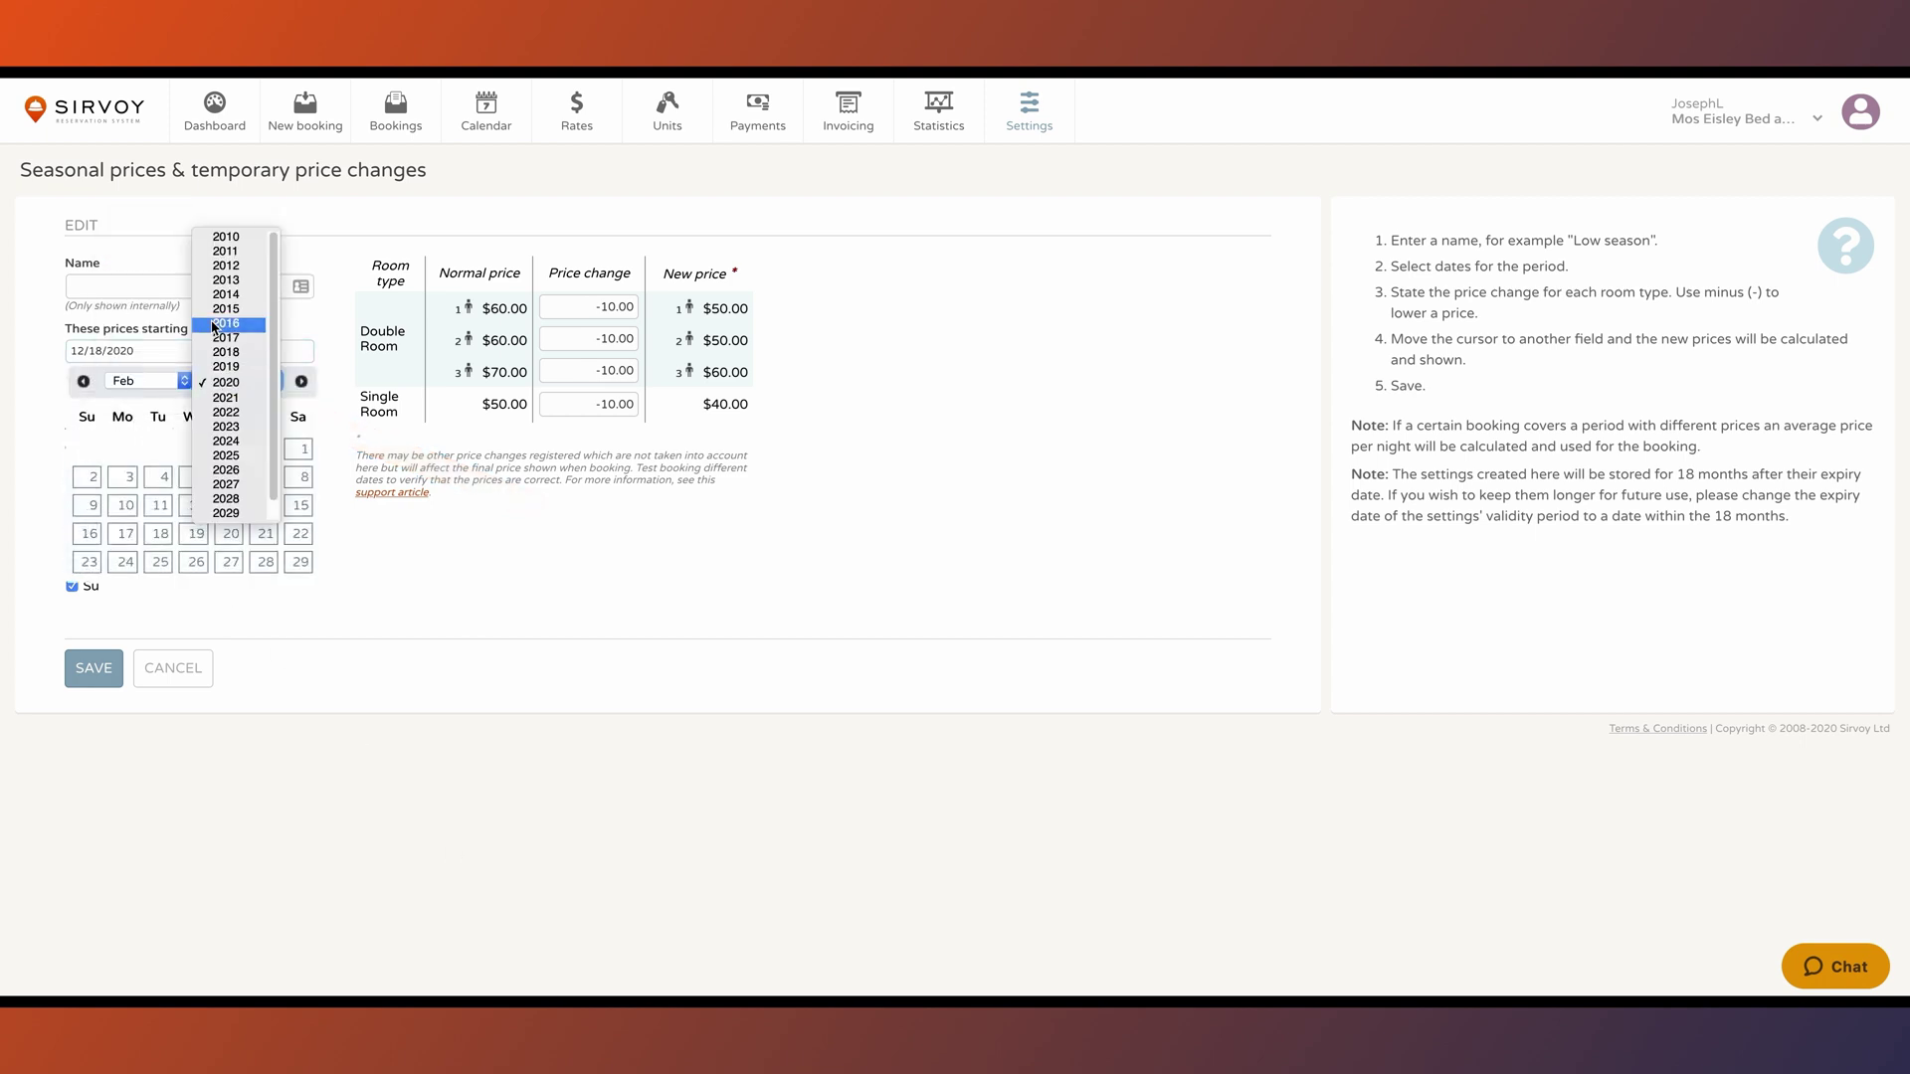
click(228, 396)
click(127, 449)
click(143, 405)
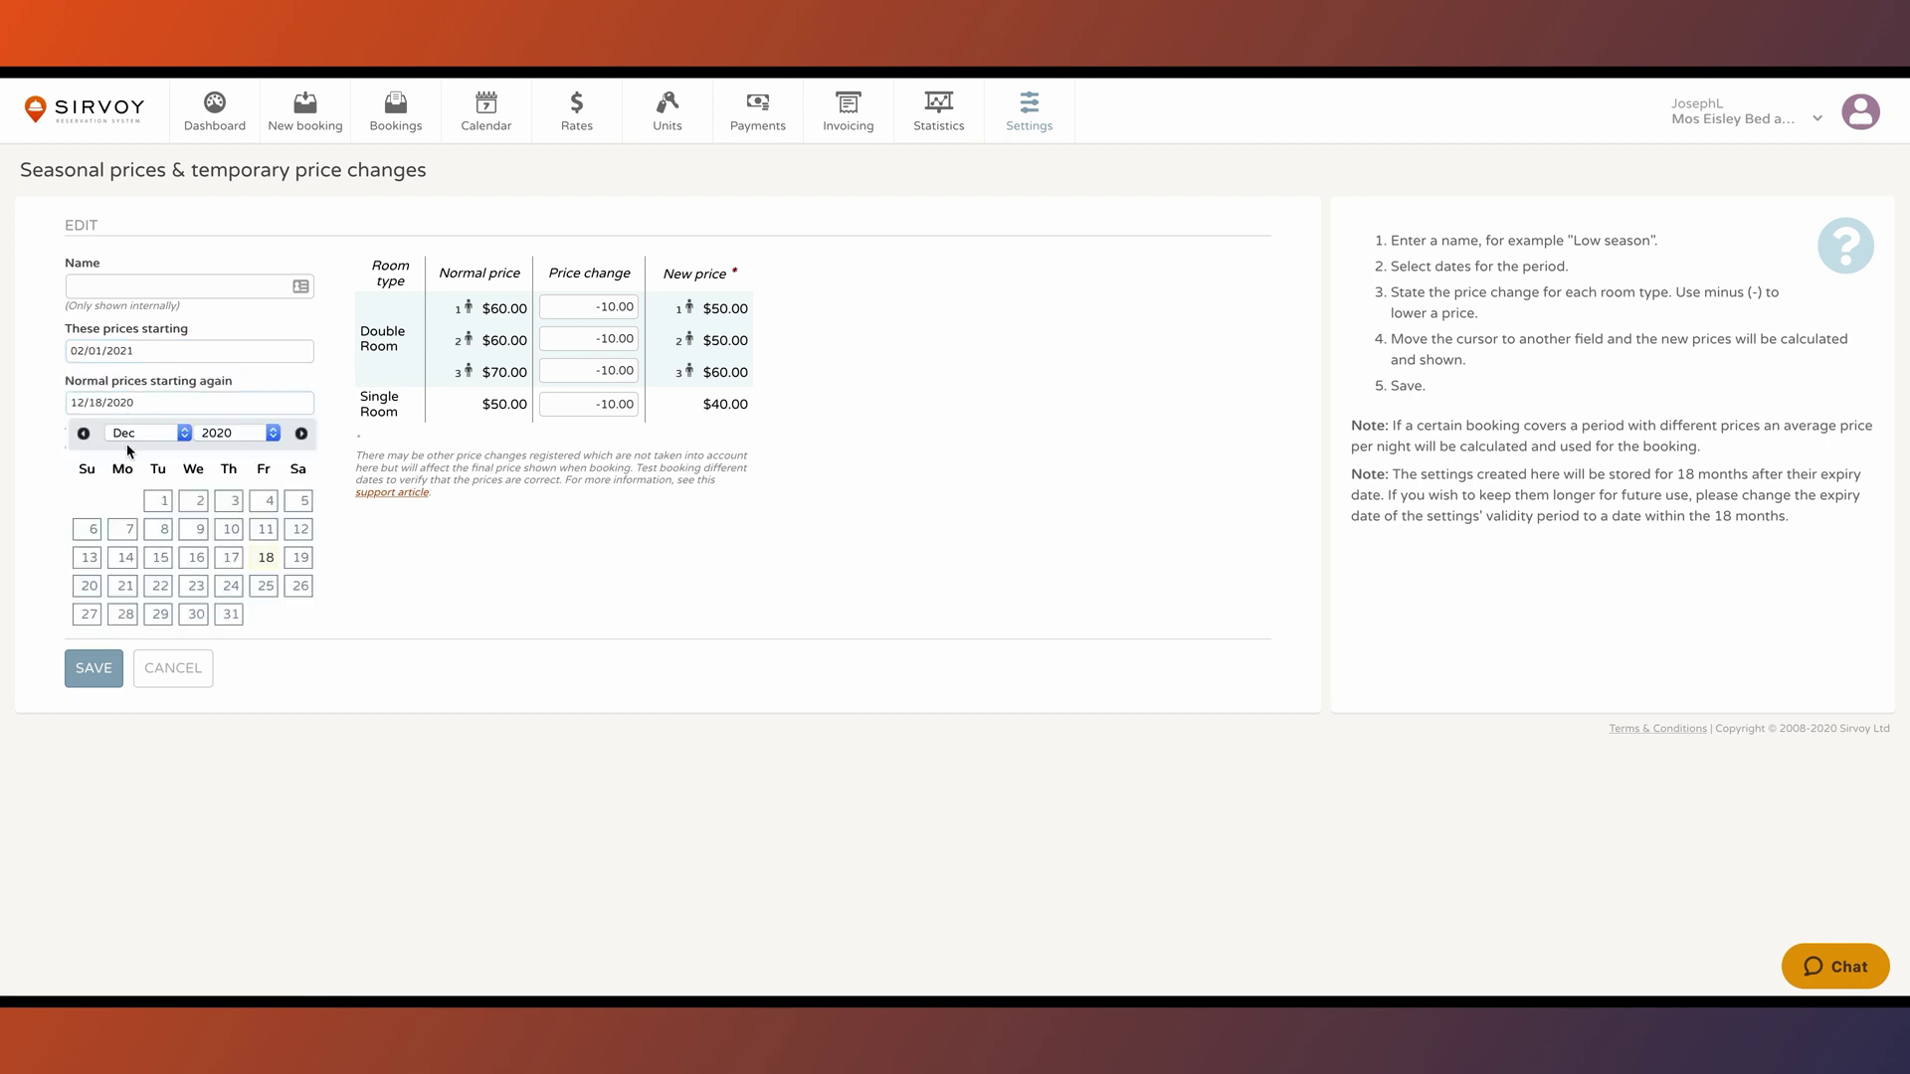
click(134, 309)
click(237, 434)
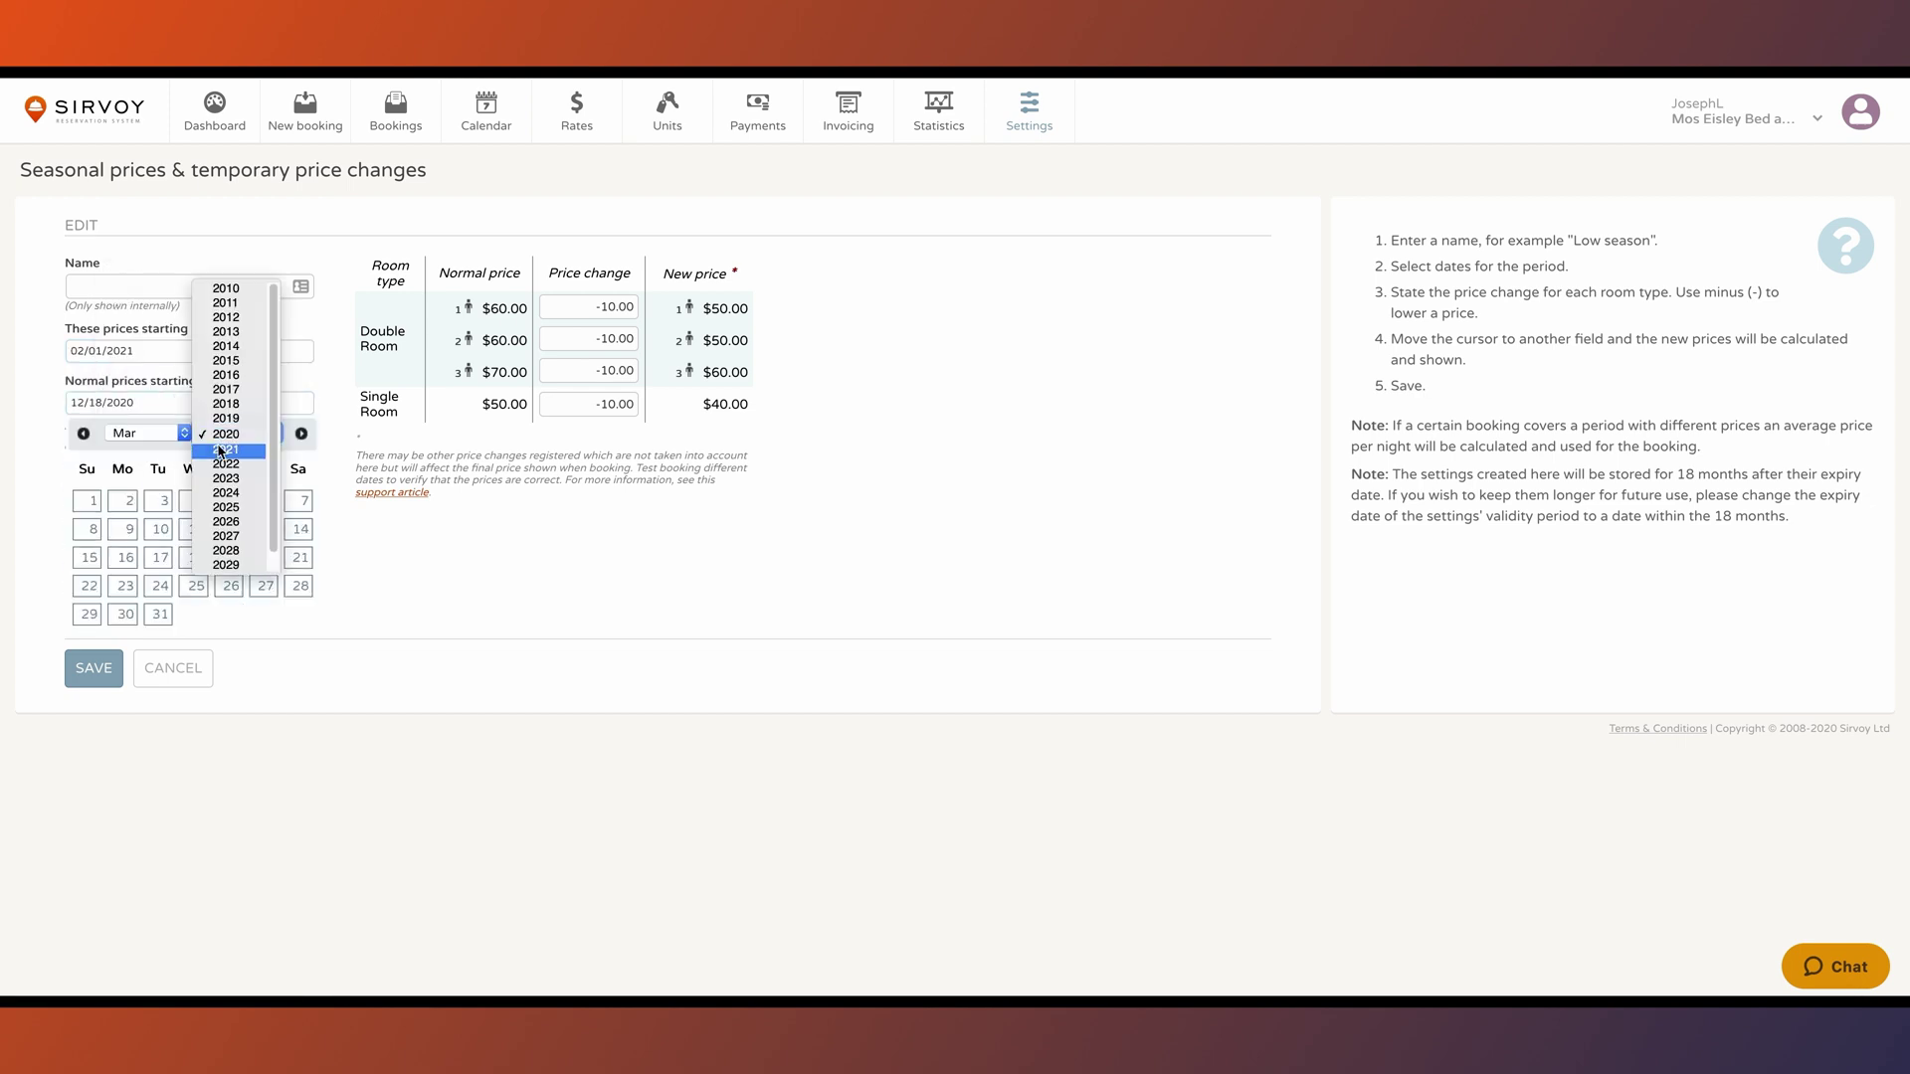
click(127, 502)
Step: Name the price change 'Low Season' and save it
click(115, 286)
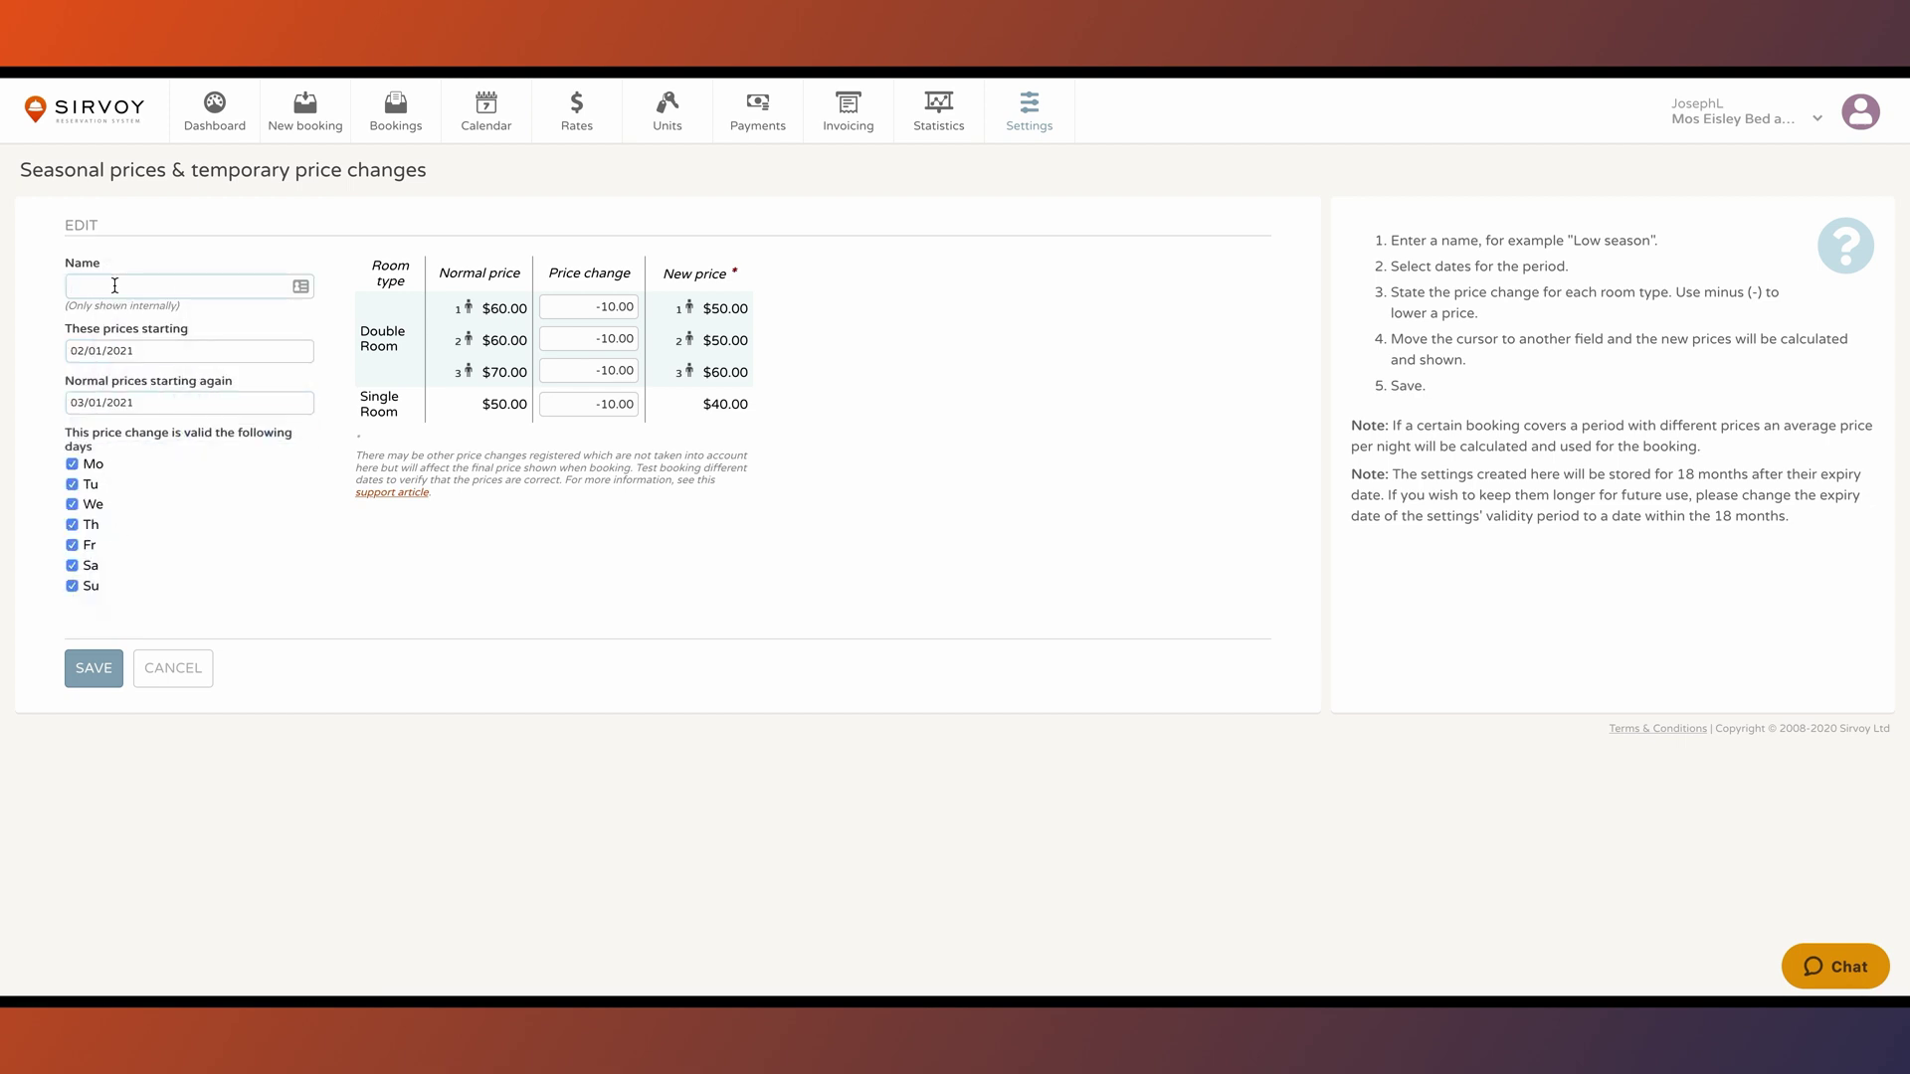
text(Low)
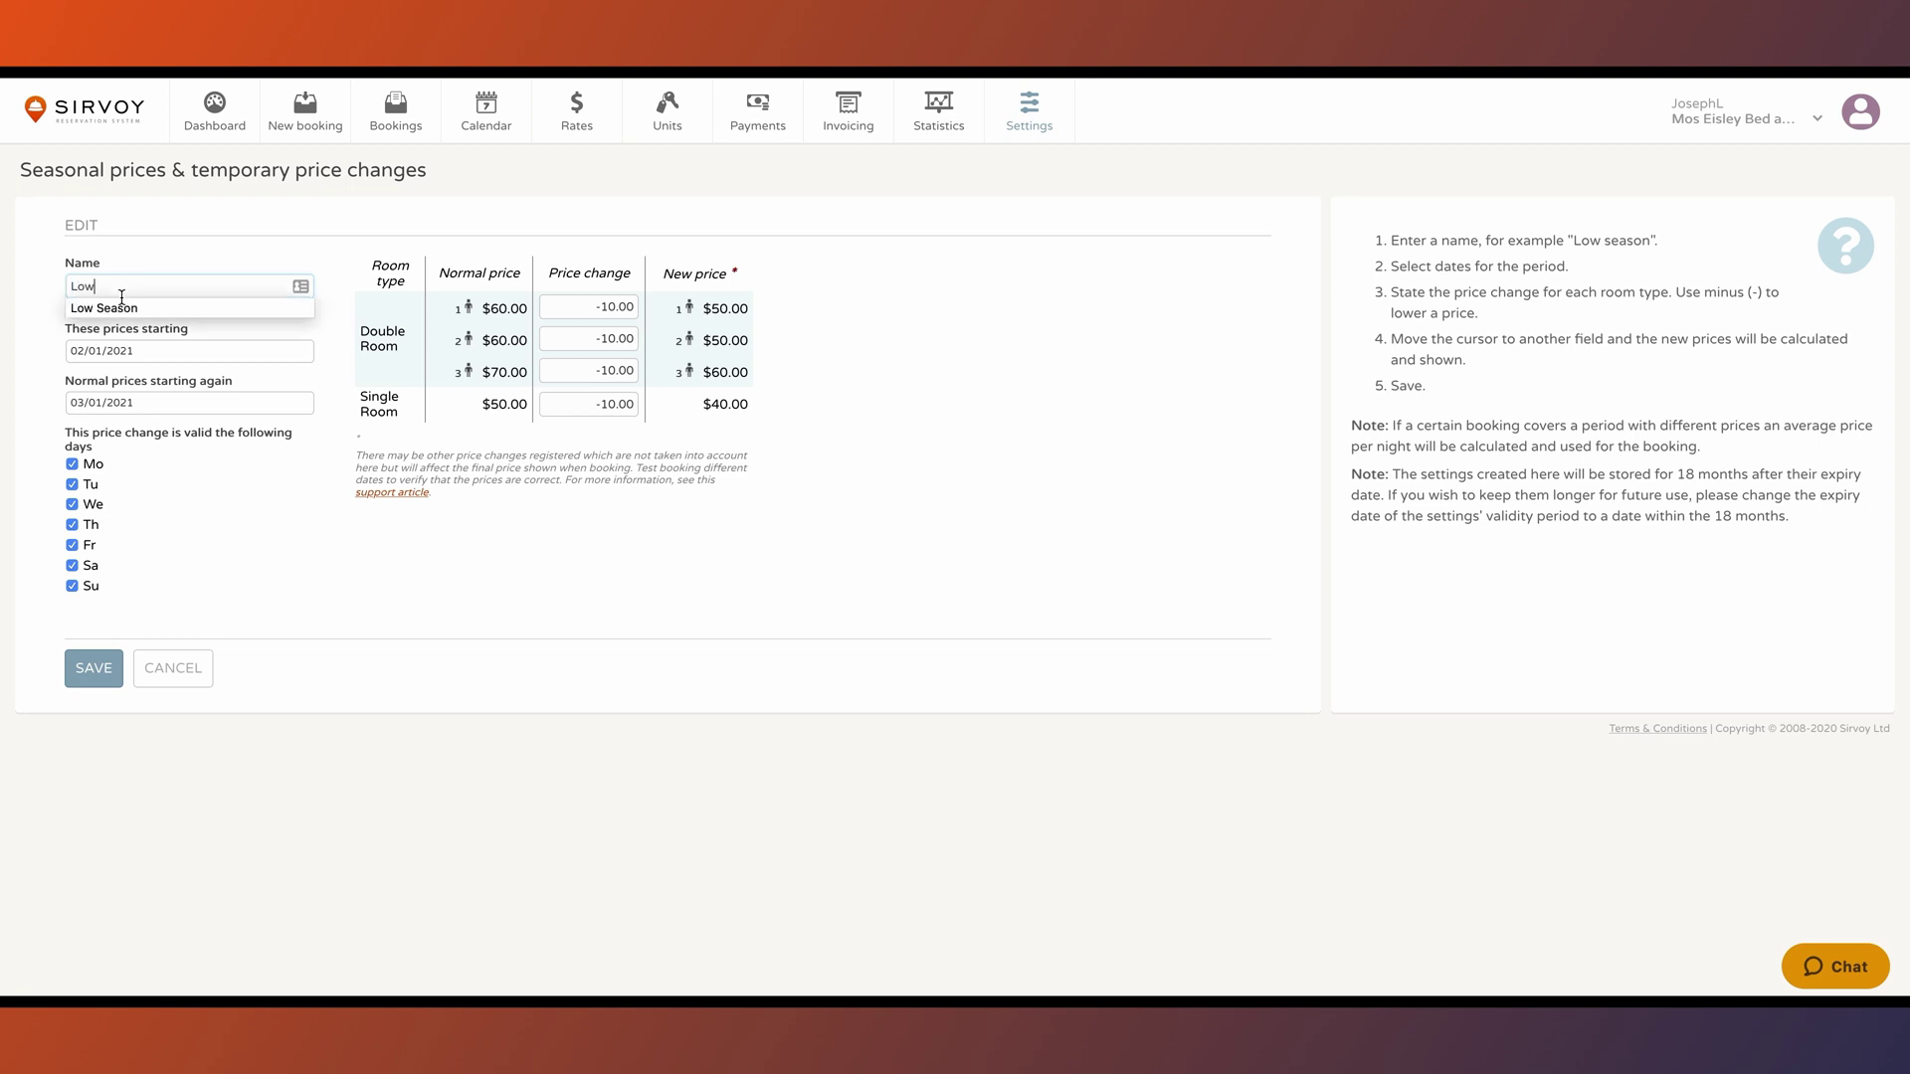
click(120, 308)
click(93, 670)
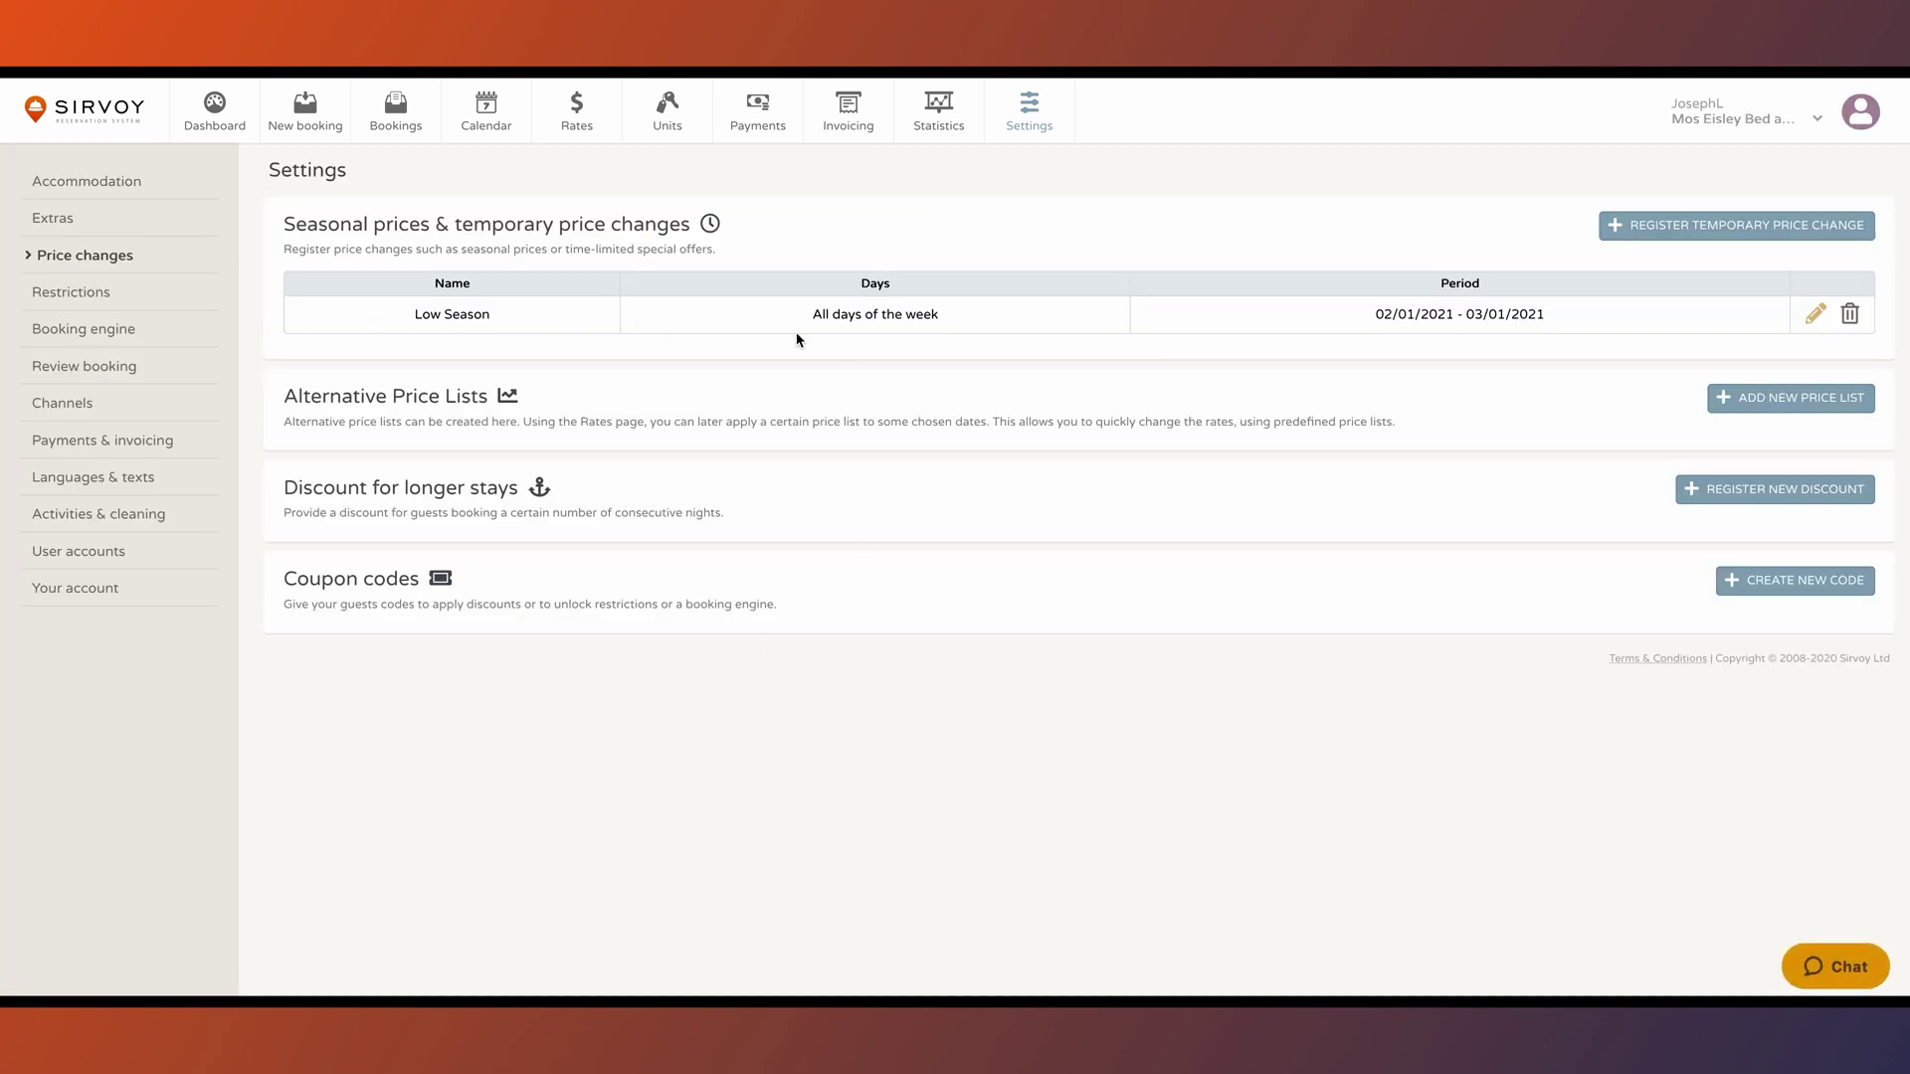
Step: From the Calendar, search a one-night booking for unit 101 on 02/05/2021
click(498, 117)
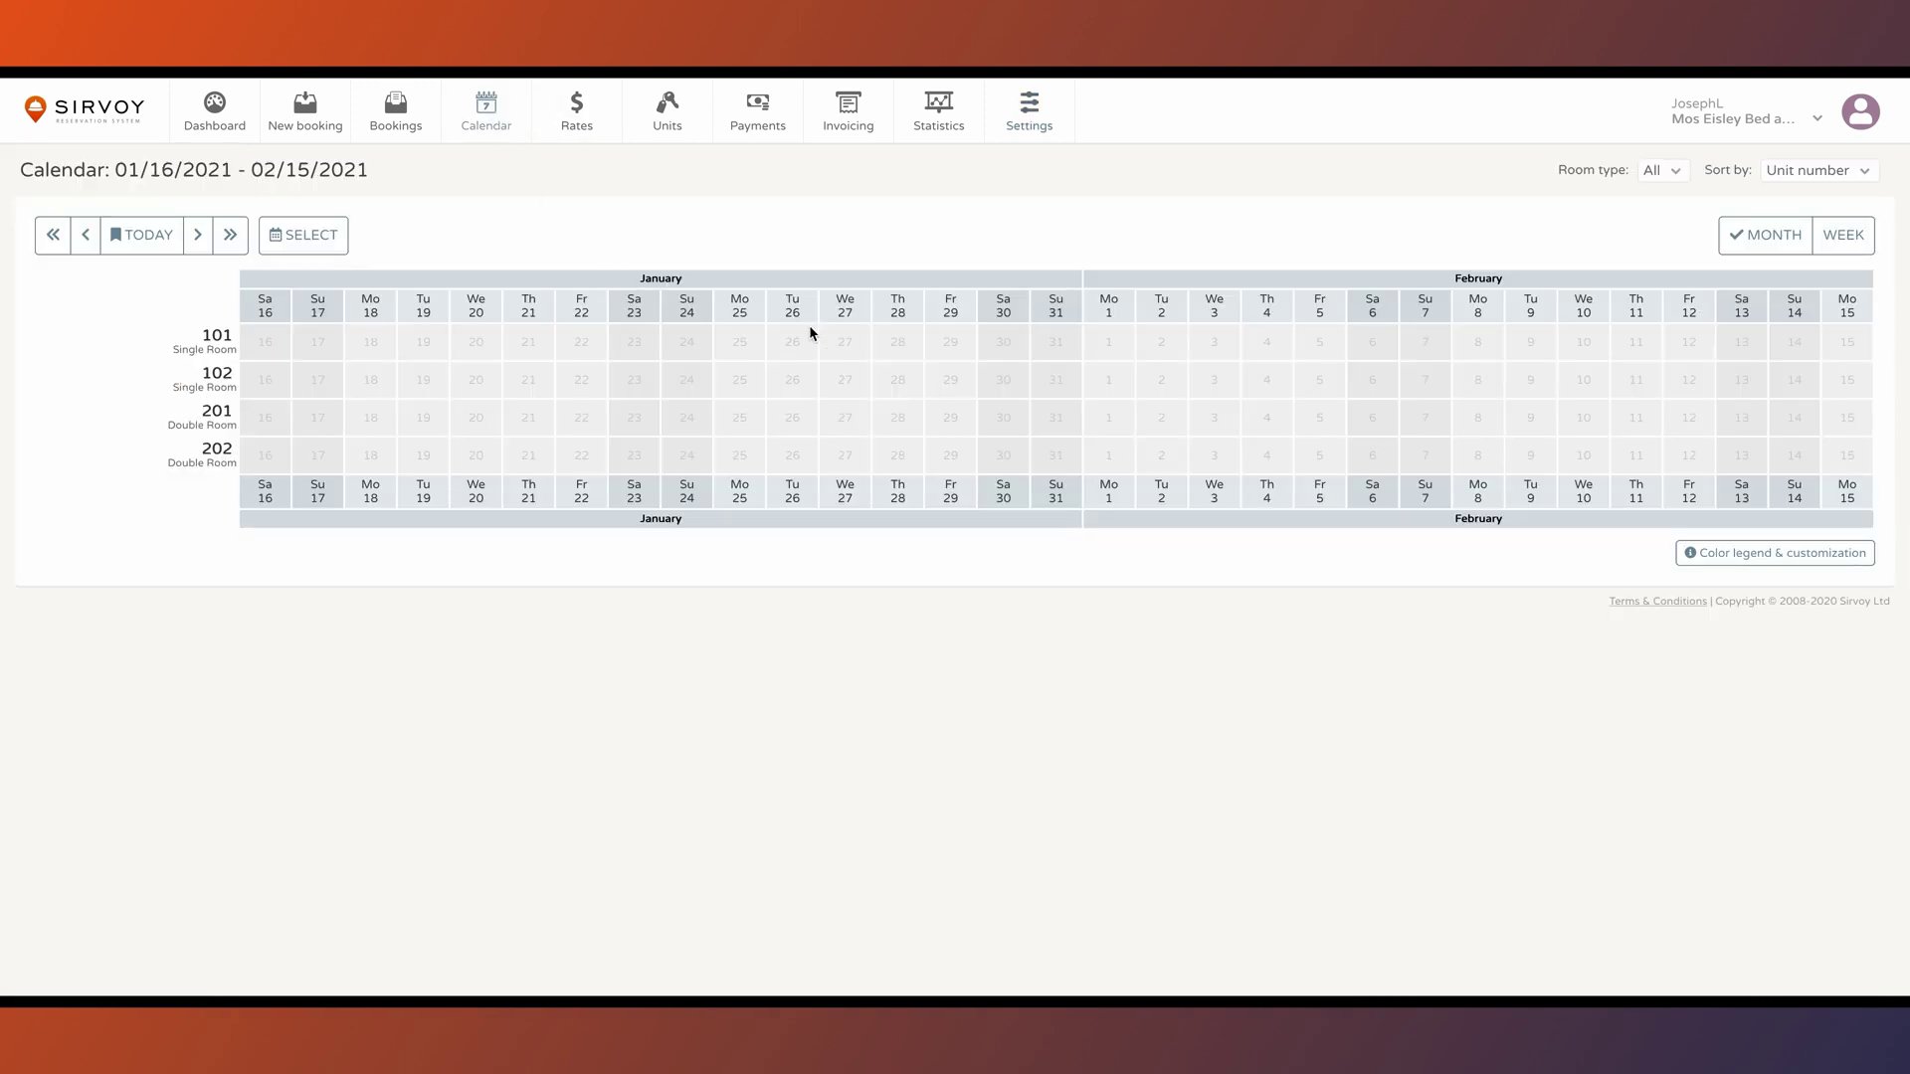
click(1328, 343)
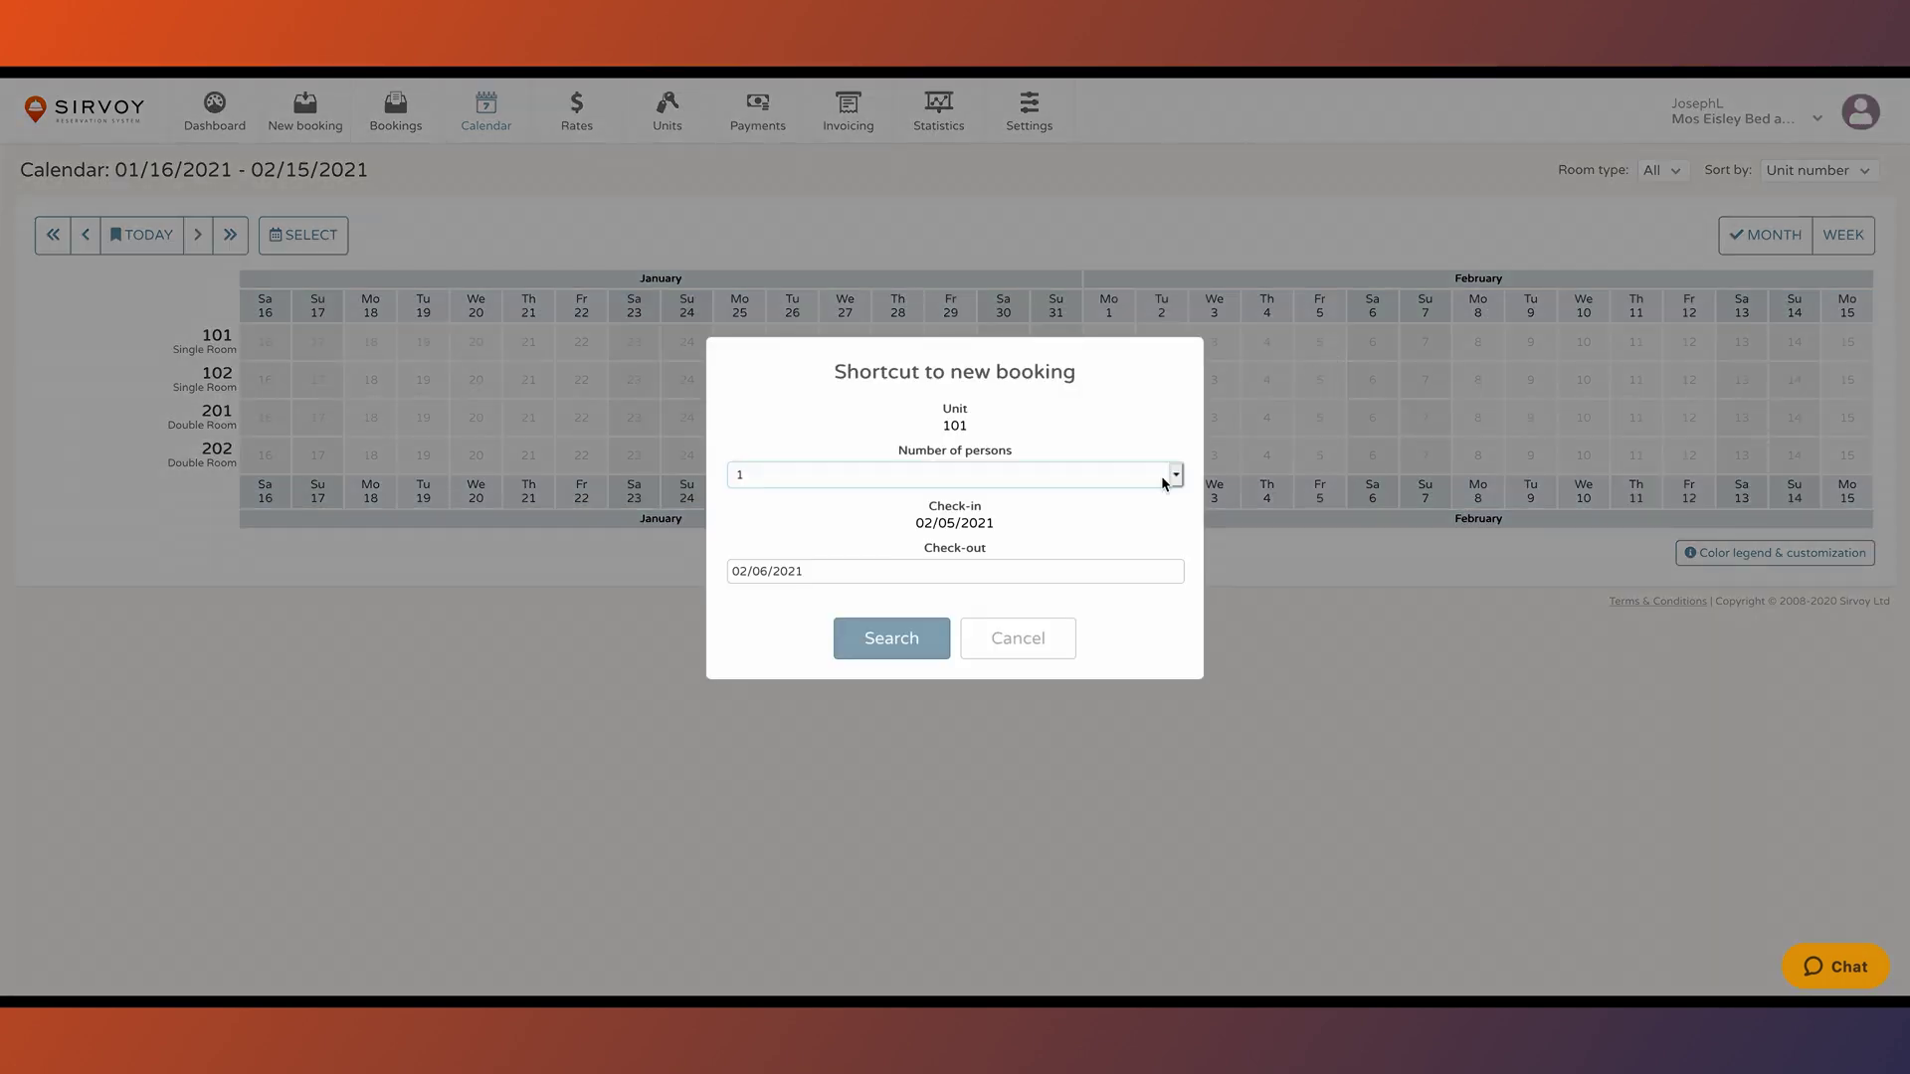
click(861, 637)
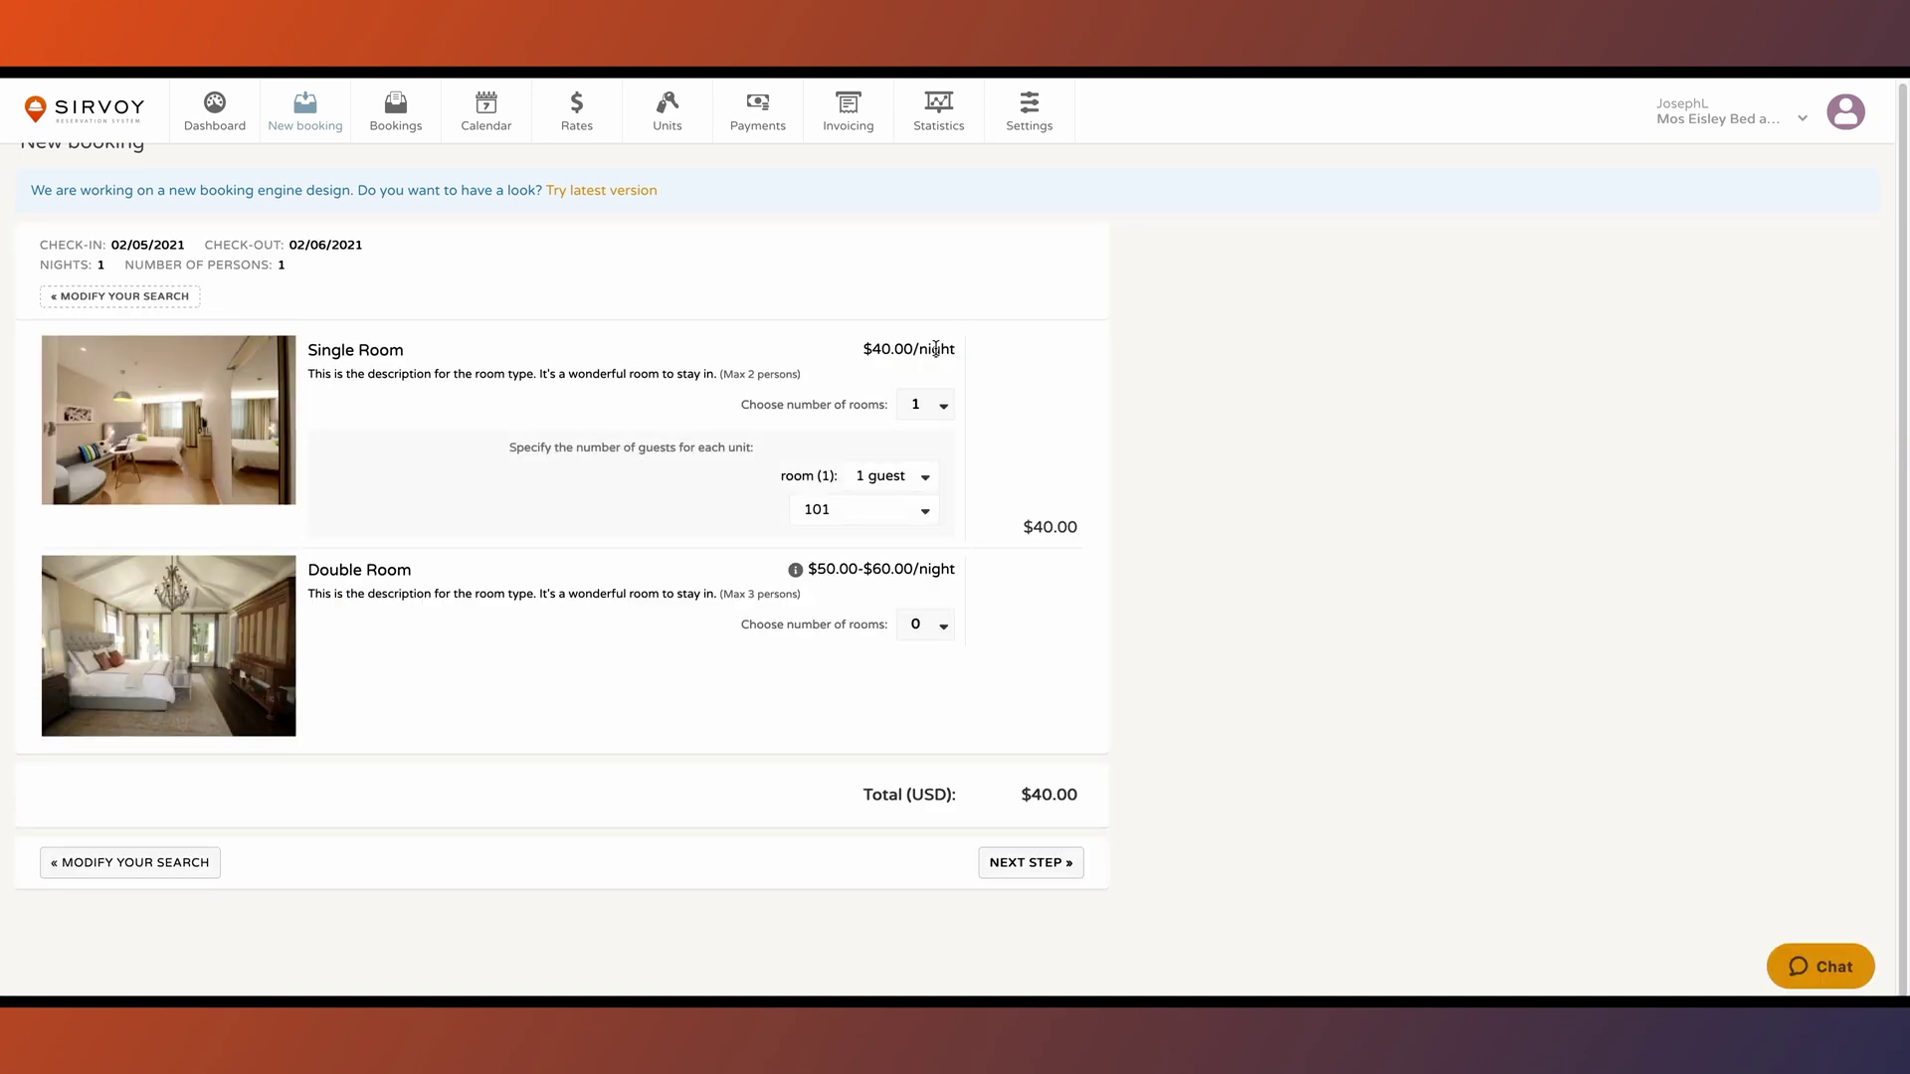
Step: Rerun the booking search with check-in 01/08/2021, then go back to Settings
click(121, 295)
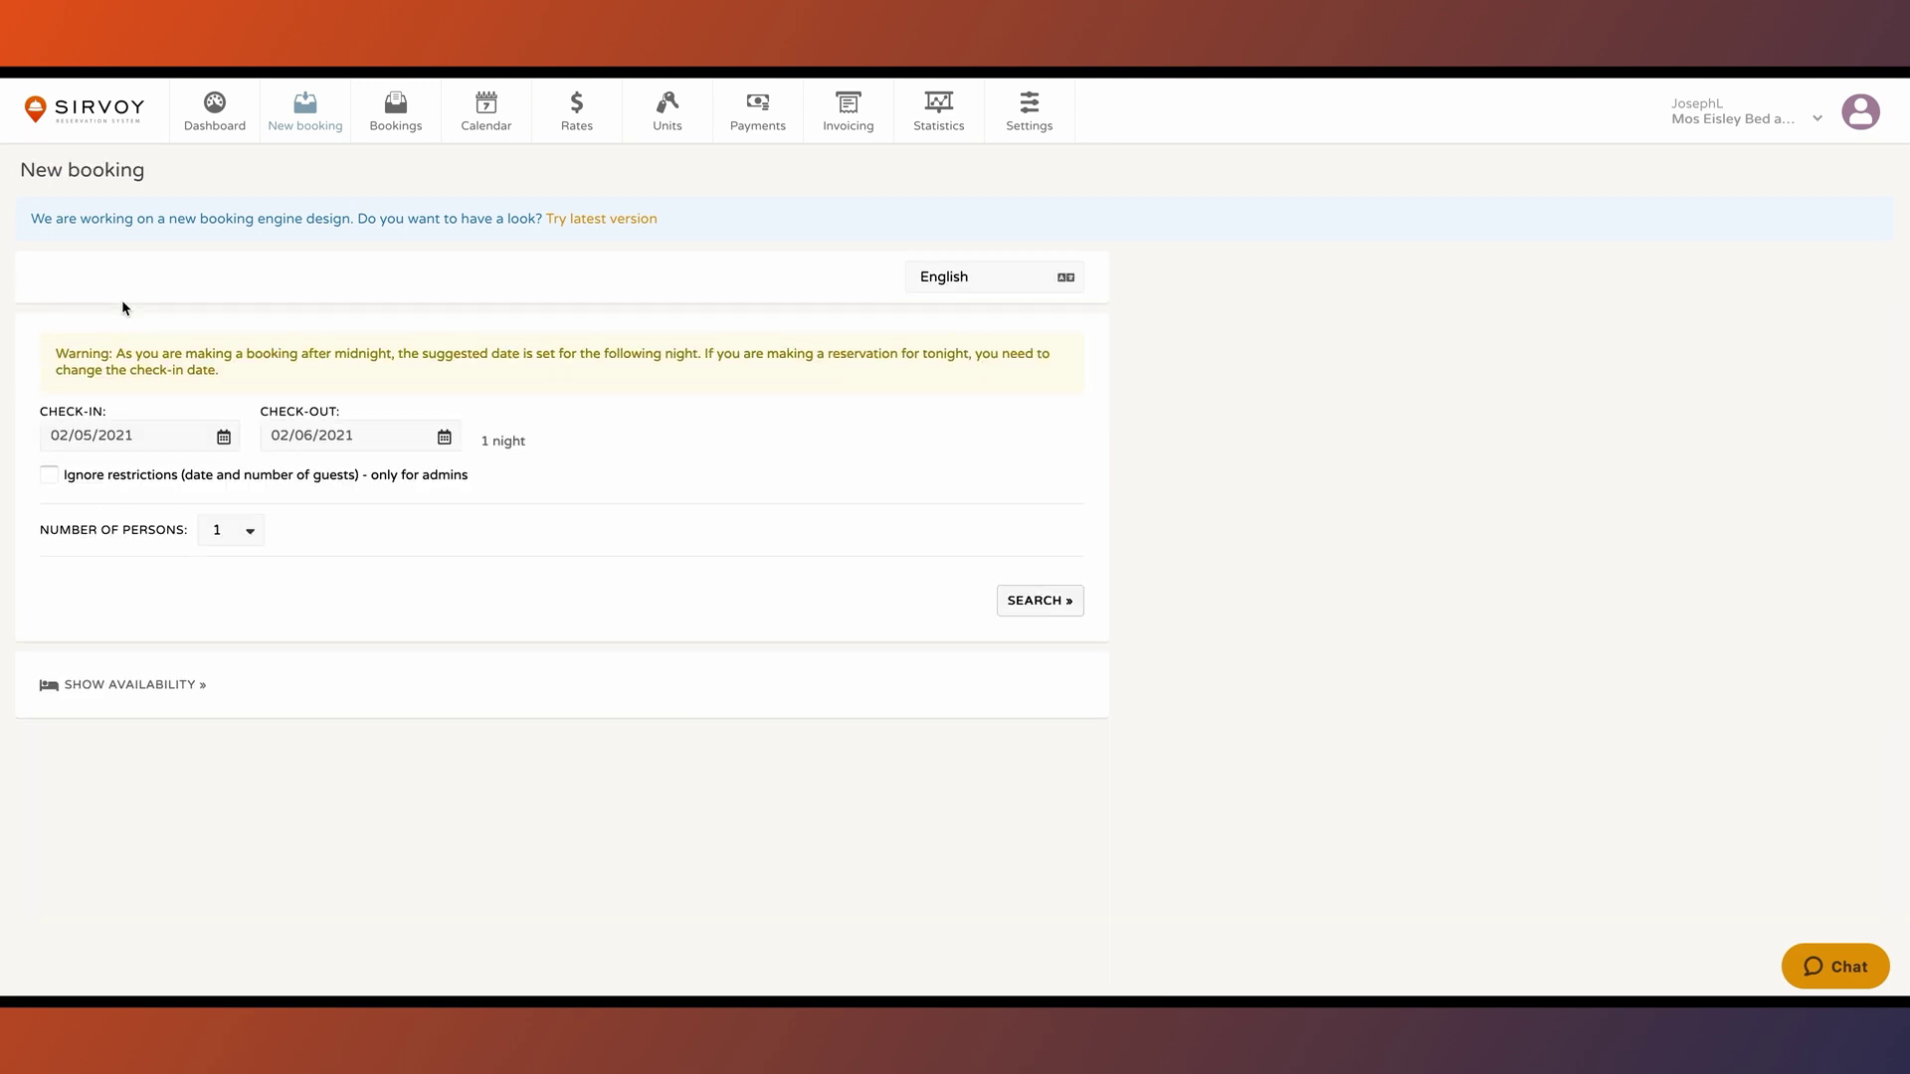
click(114, 437)
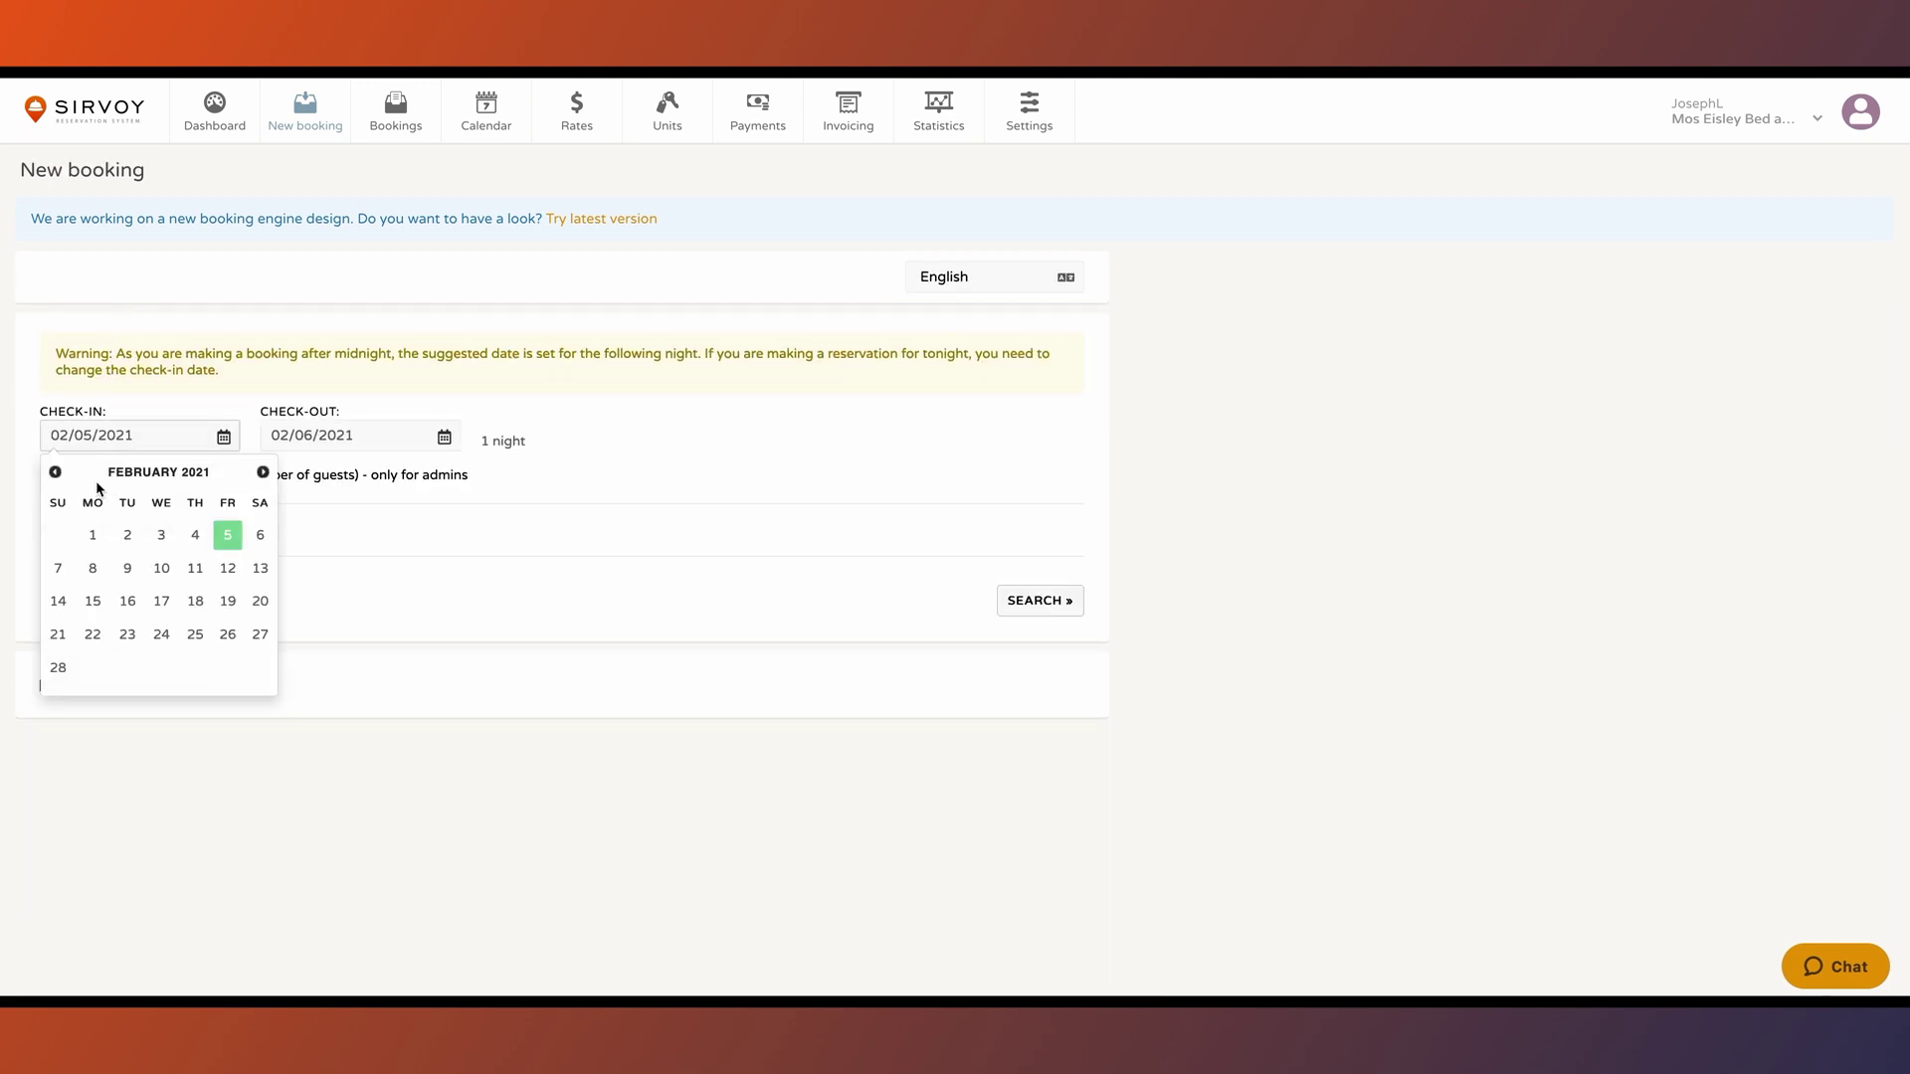
click(56, 471)
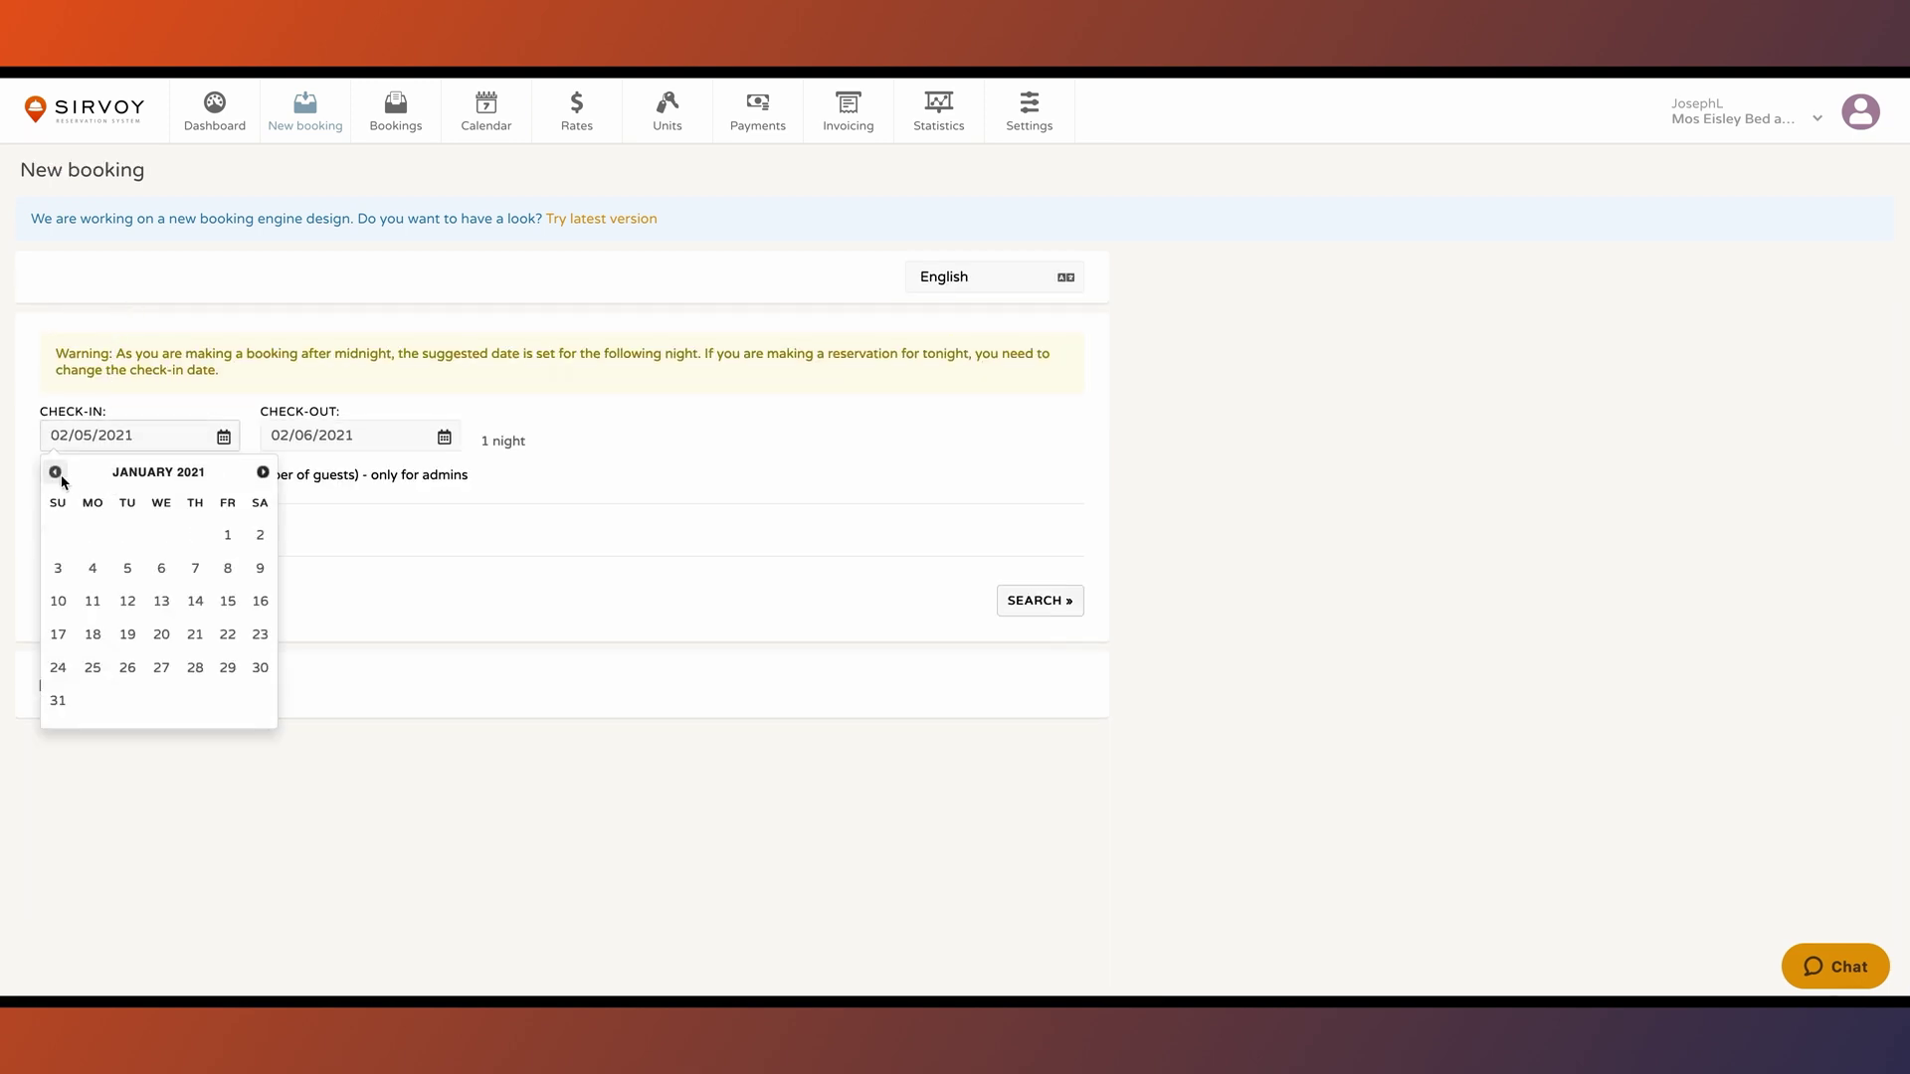
click(228, 567)
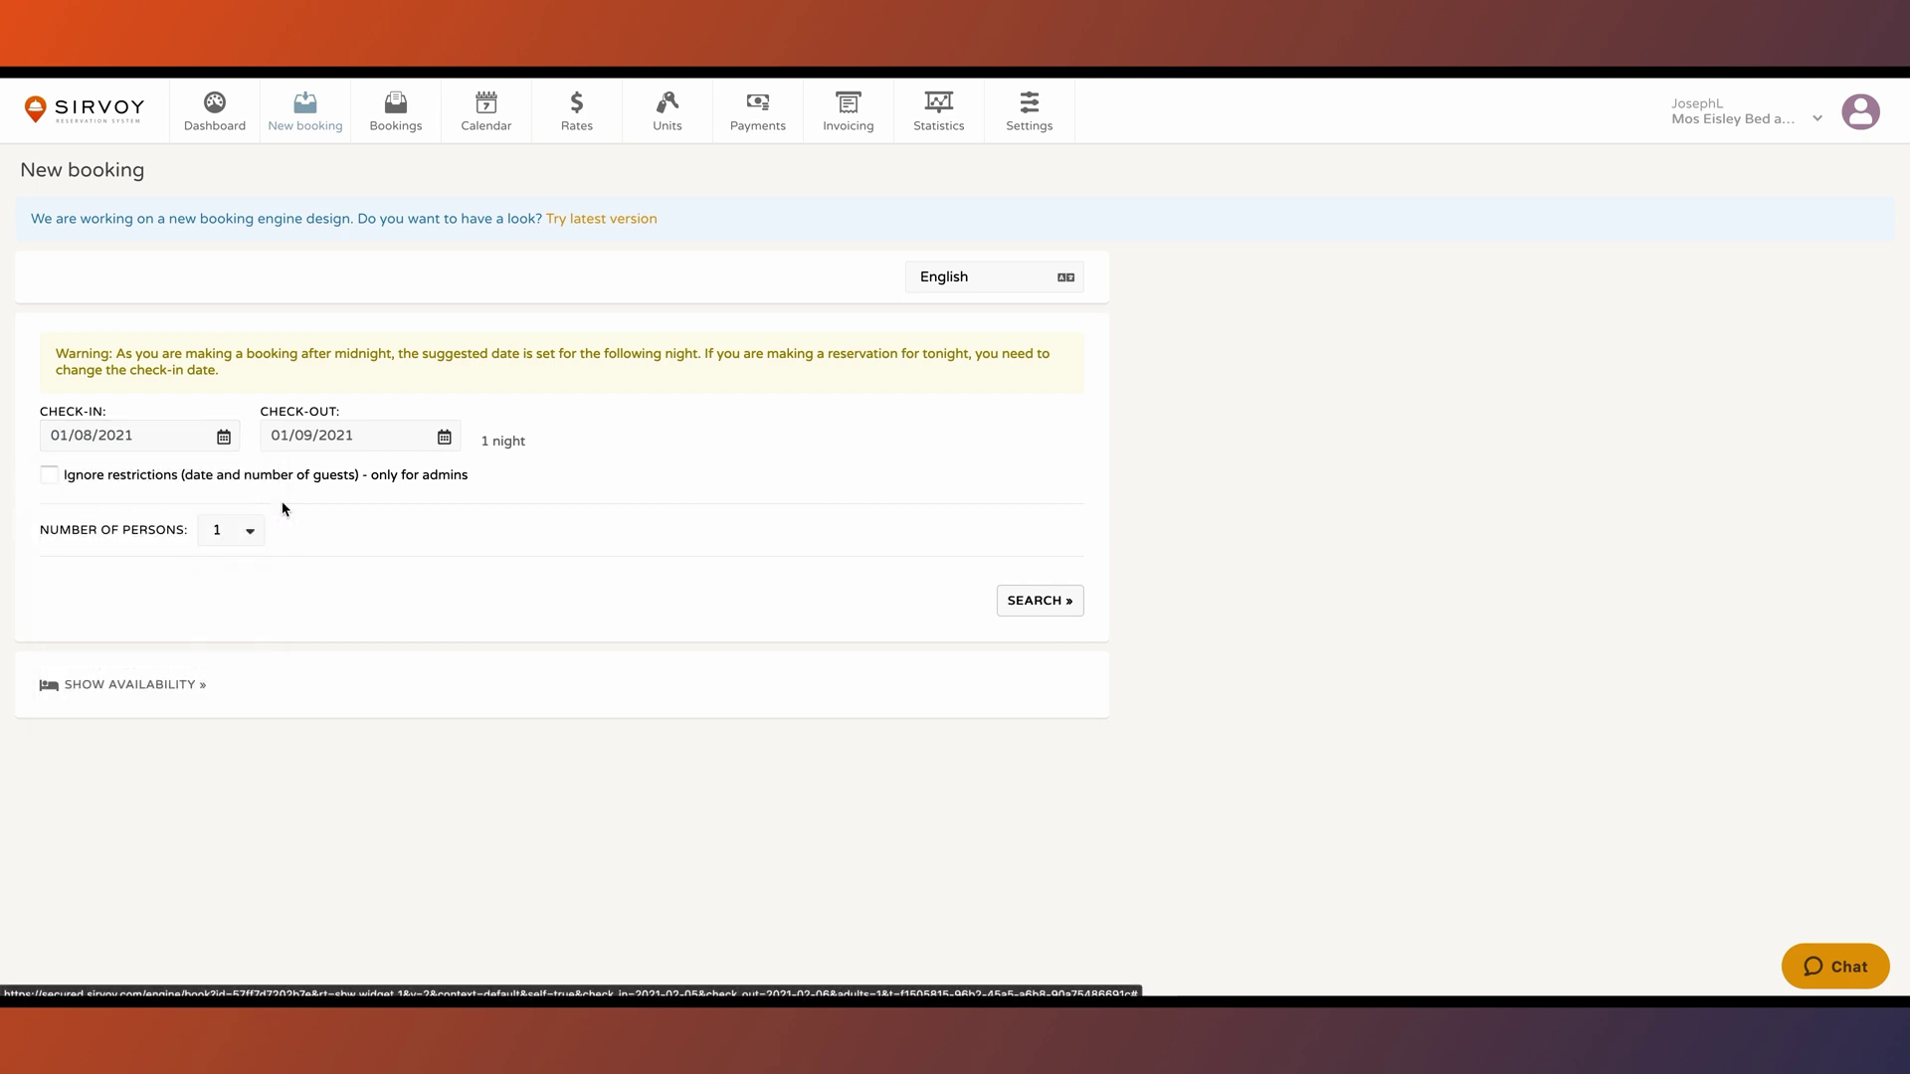
click(1040, 601)
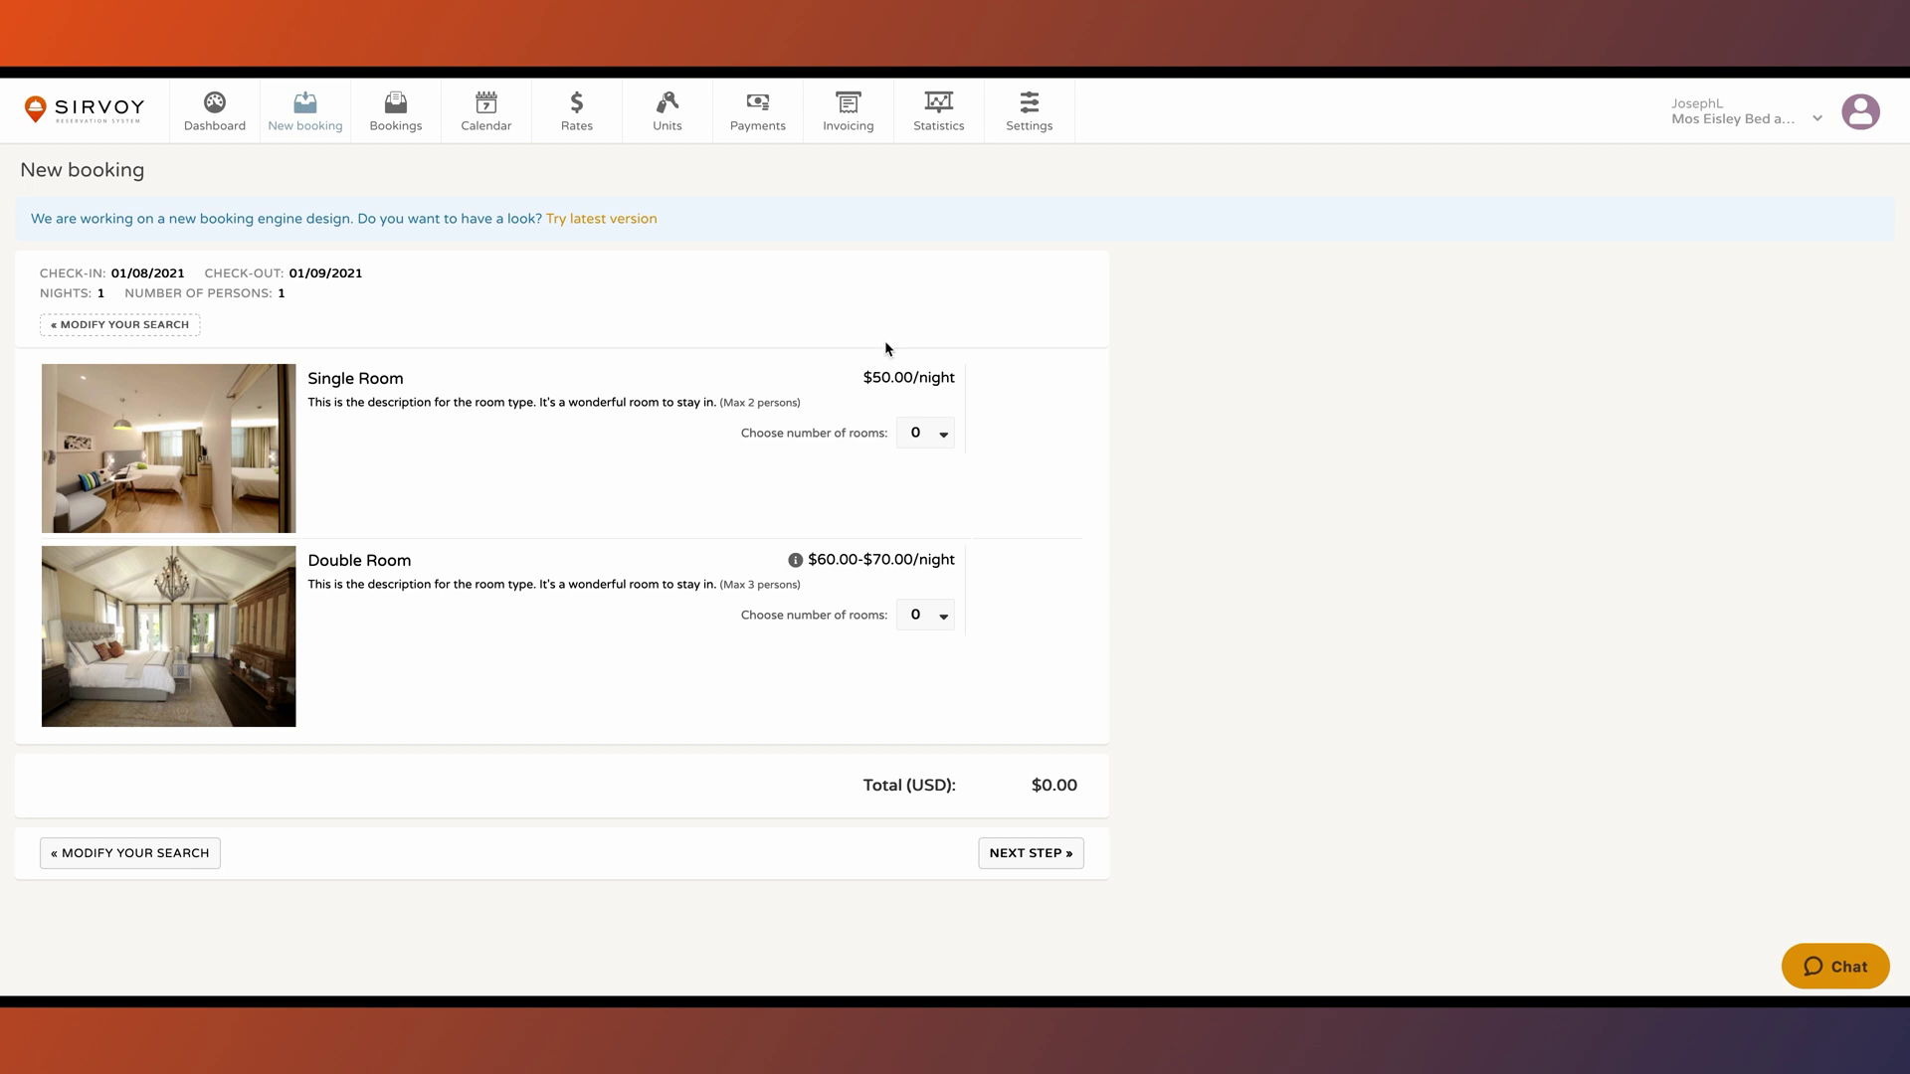
click(998, 143)
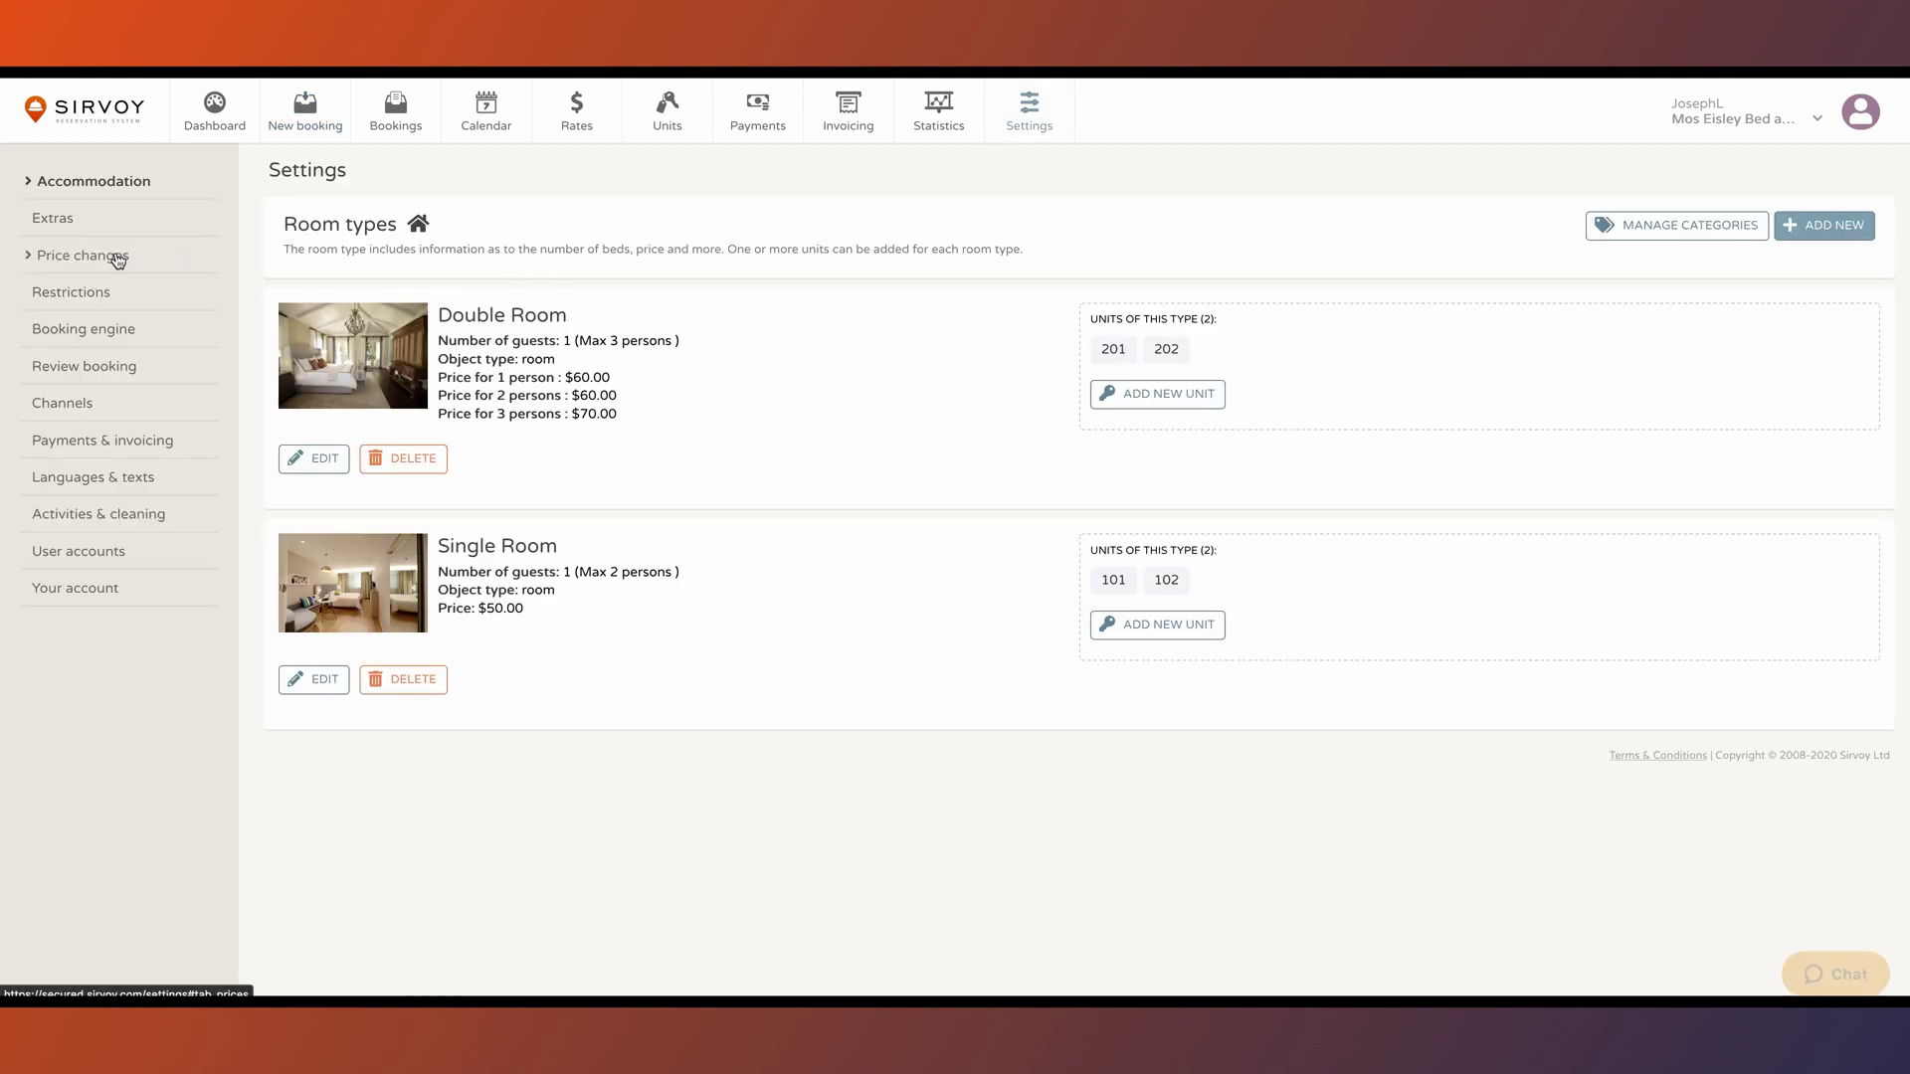
Step: Return to Price changes and start registering a new longer-stay discount
click(119, 258)
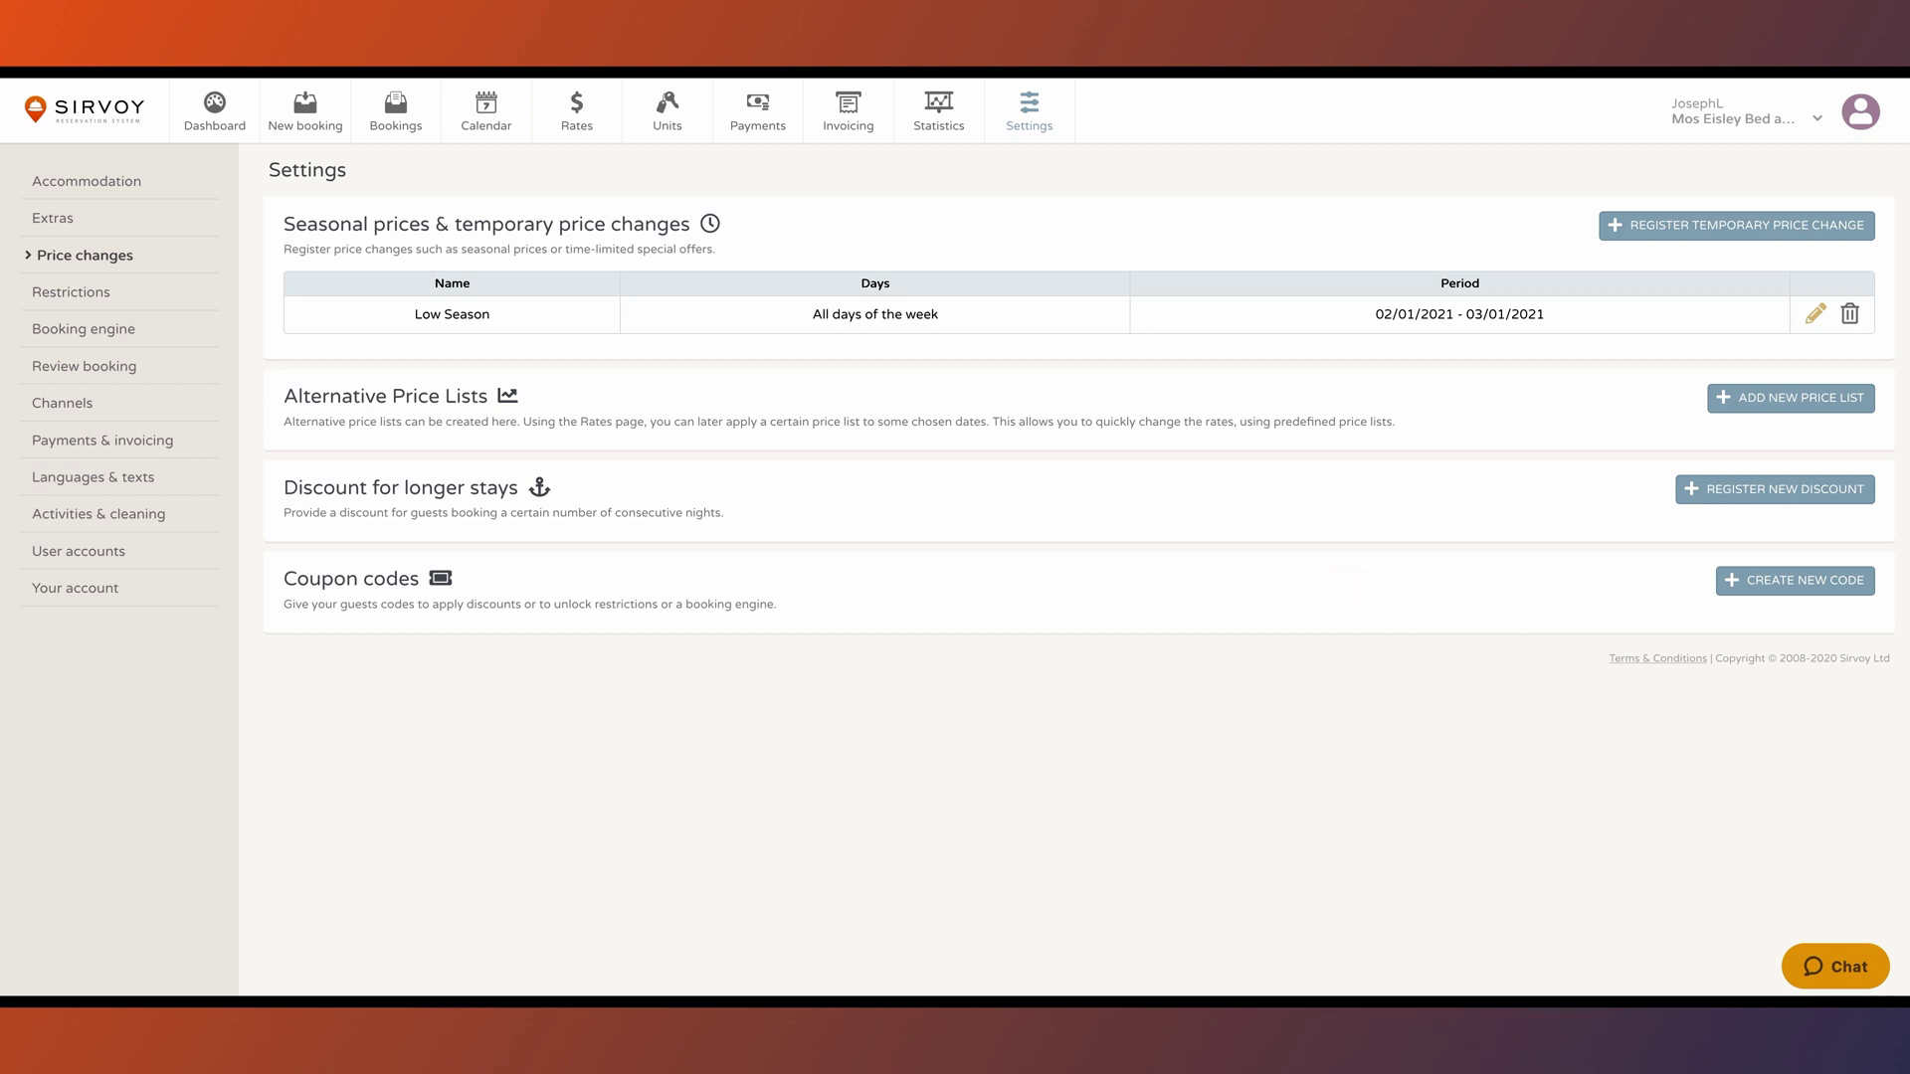
click(1742, 492)
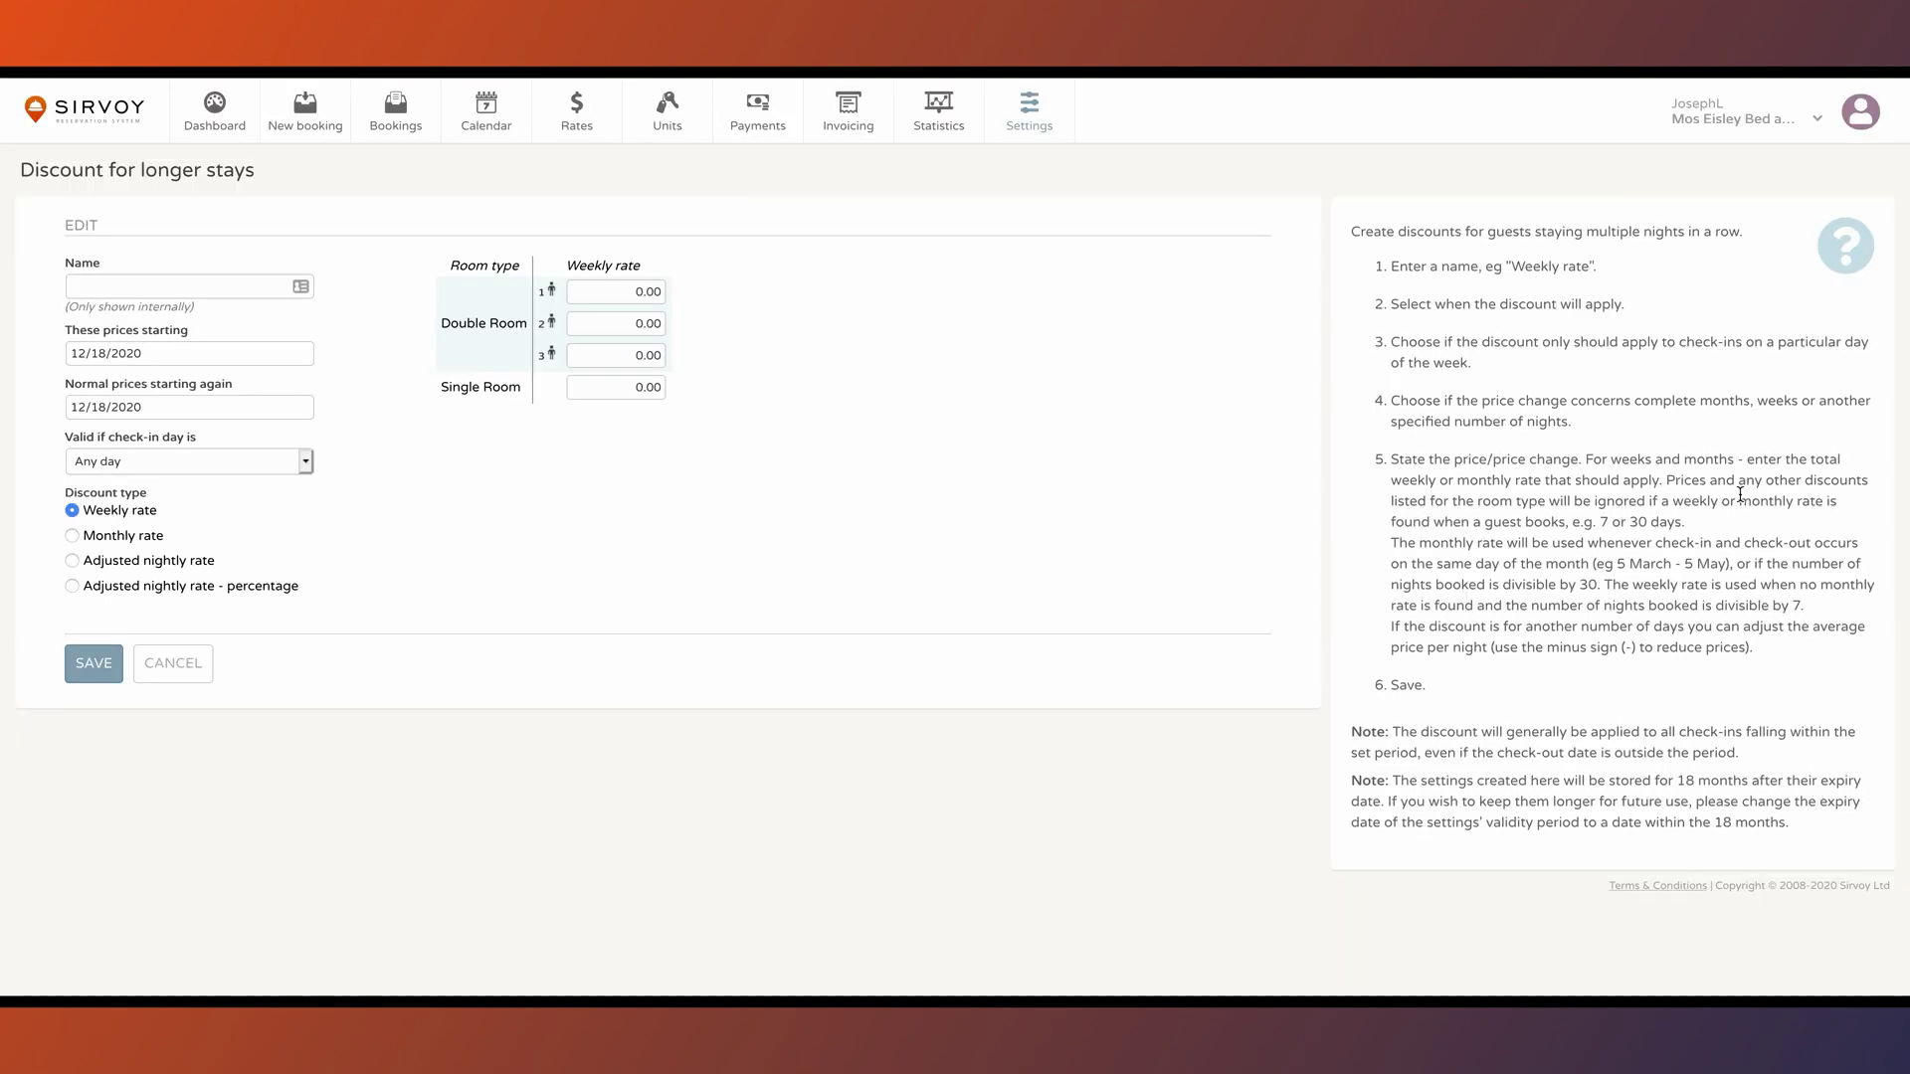